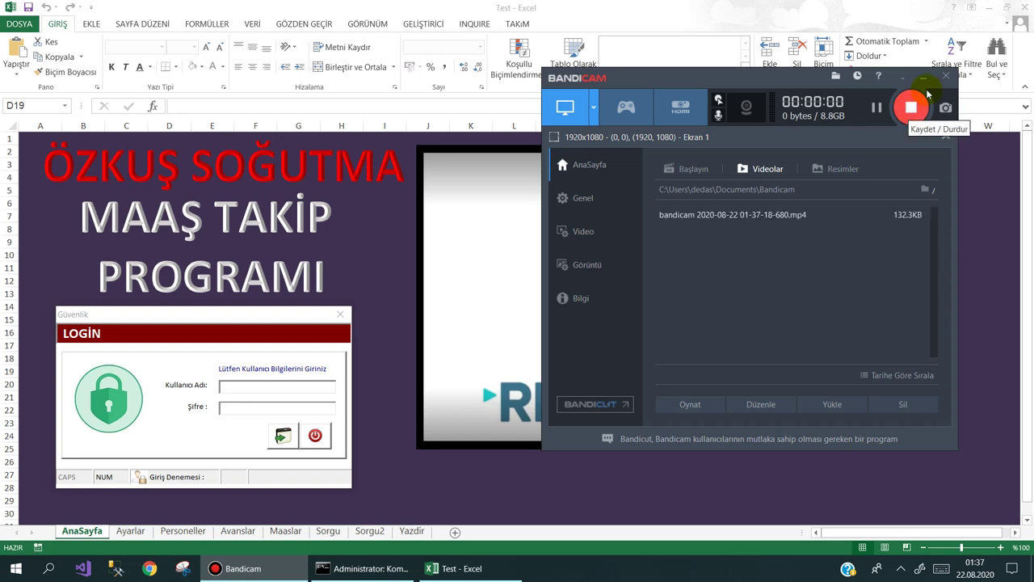
# - Log in to the Maaş Takip Programı with the username and password
pyautogui.click(923, 76)
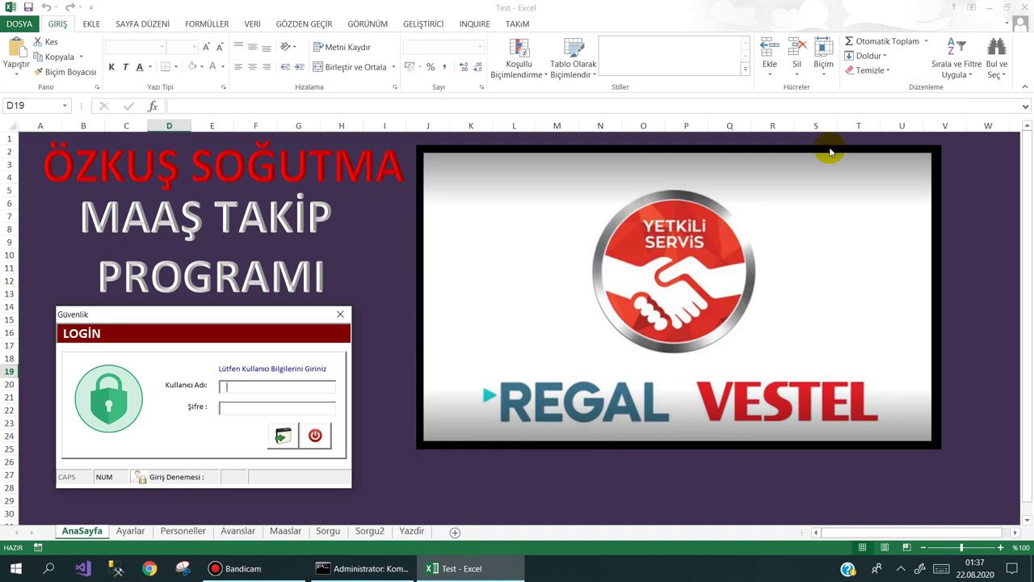
pyautogui.press('Return')
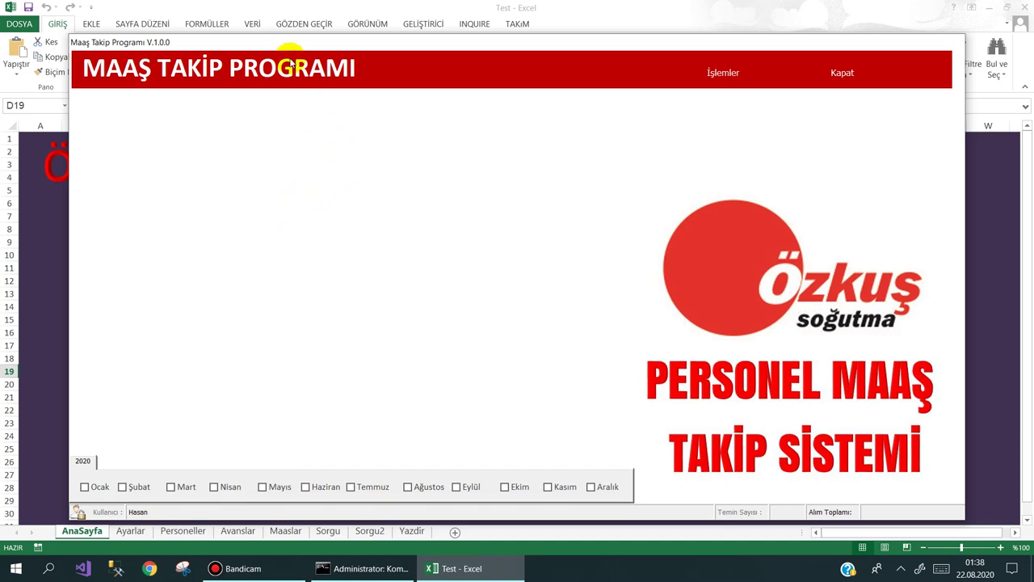
pyautogui.moveTo(298, 45); pyautogui.dragTo(289, 43)
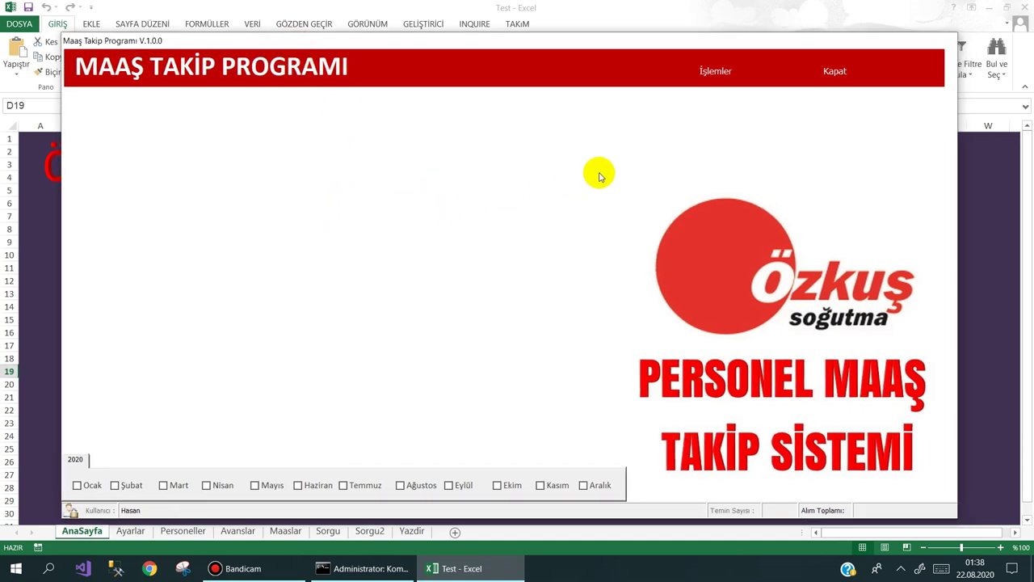
pyautogui.click(707, 69)
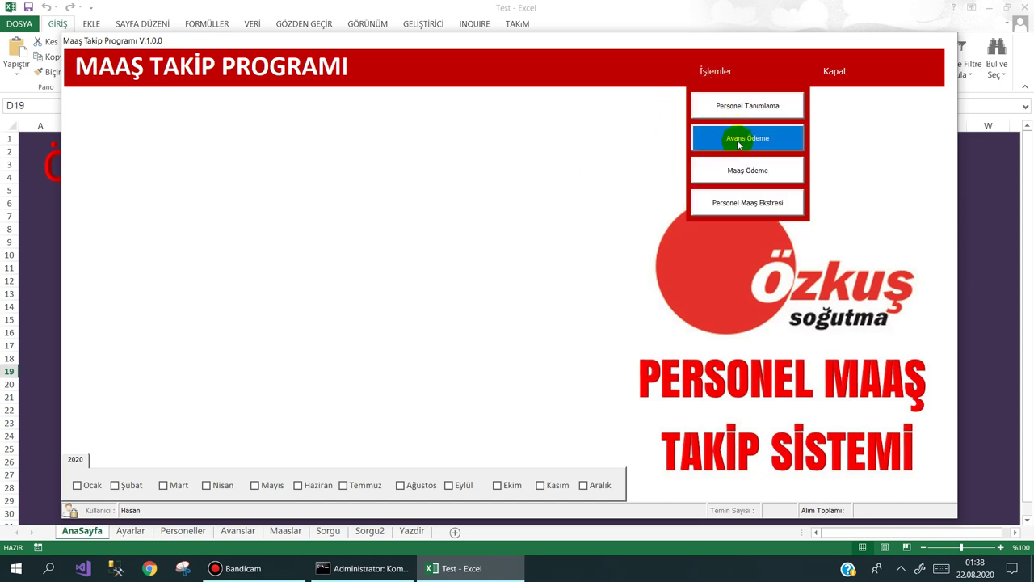
pyautogui.click(831, 73)
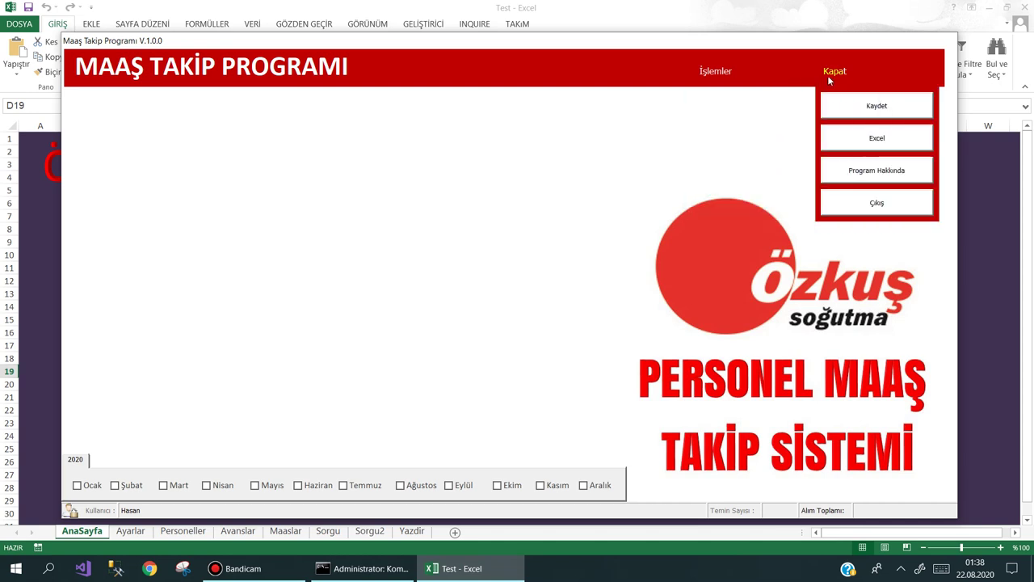
pyautogui.click(843, 143)
pyautogui.moveTo(715, 71)
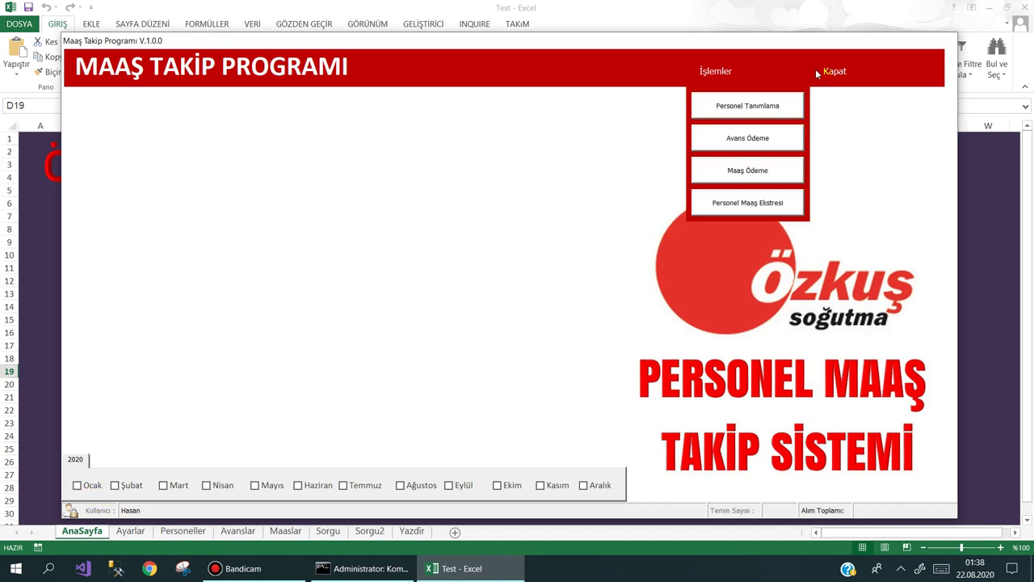
pyautogui.click(864, 168)
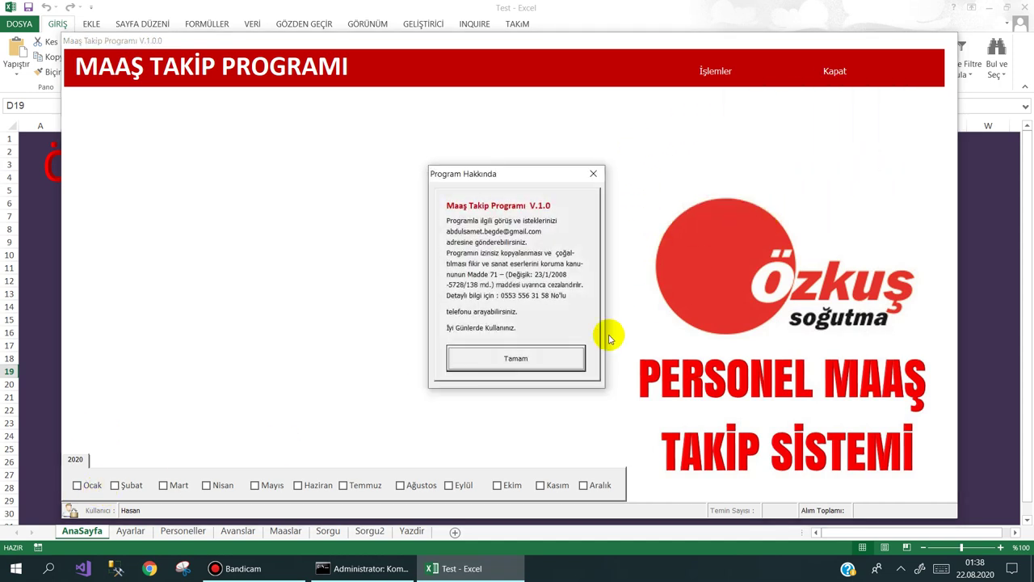
pyautogui.click(543, 359)
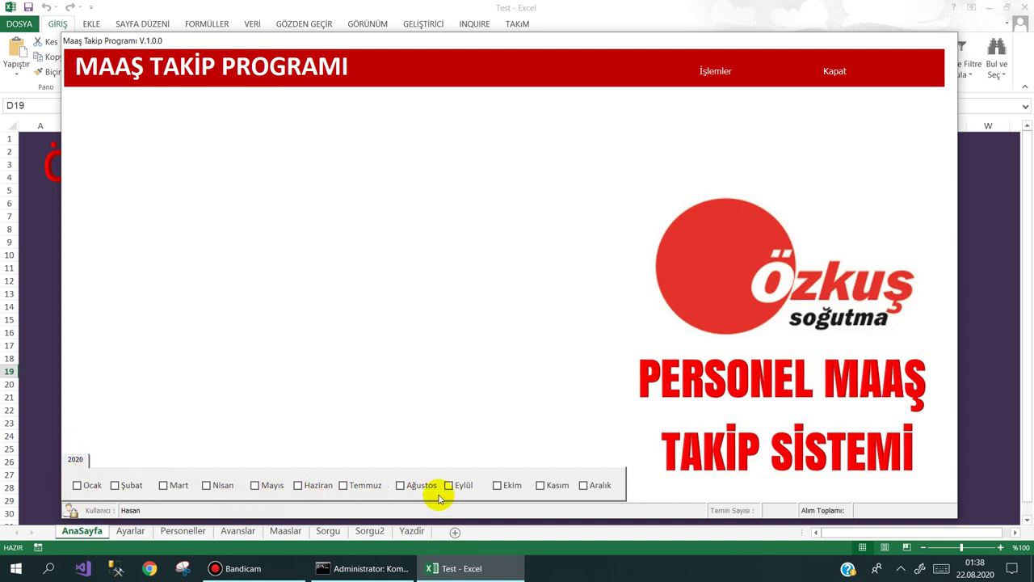
pyautogui.click(371, 567)
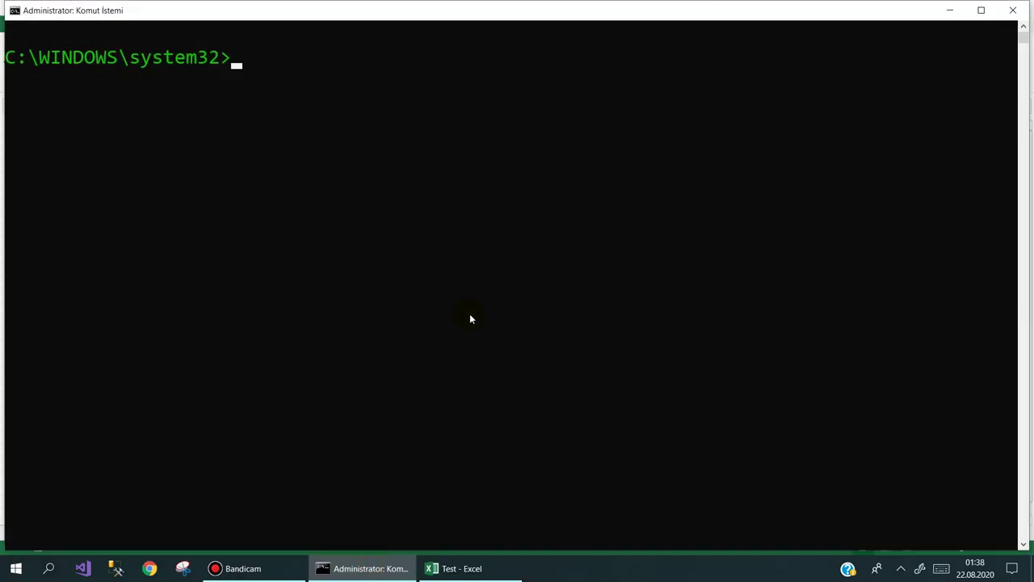
# - Set the system date to 22.07.2021 and check the Excel salary form
pyautogui.write('date 2')
pyautogui.write('2.07.202')
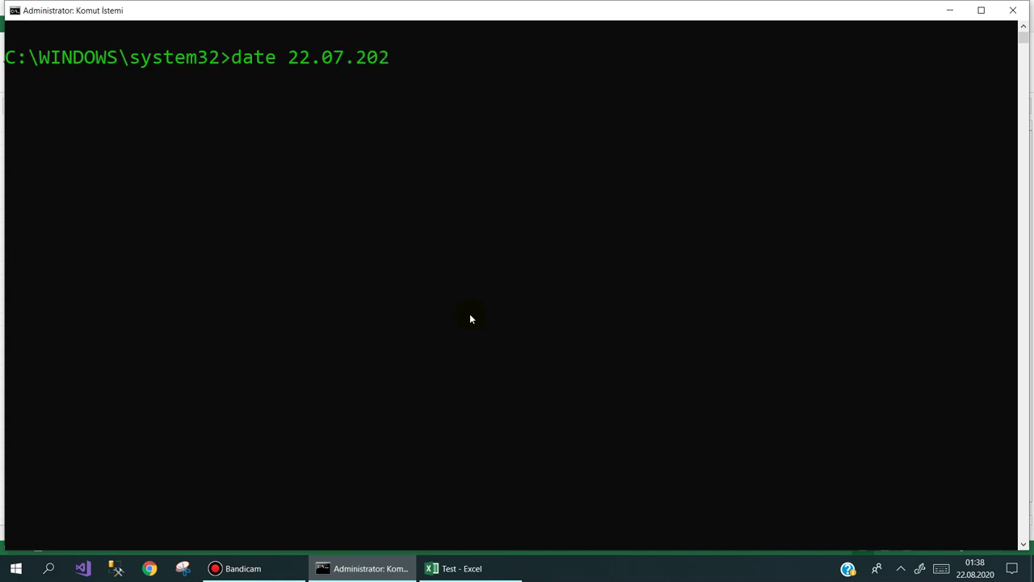
pyautogui.write('1')
pyautogui.press('Return')
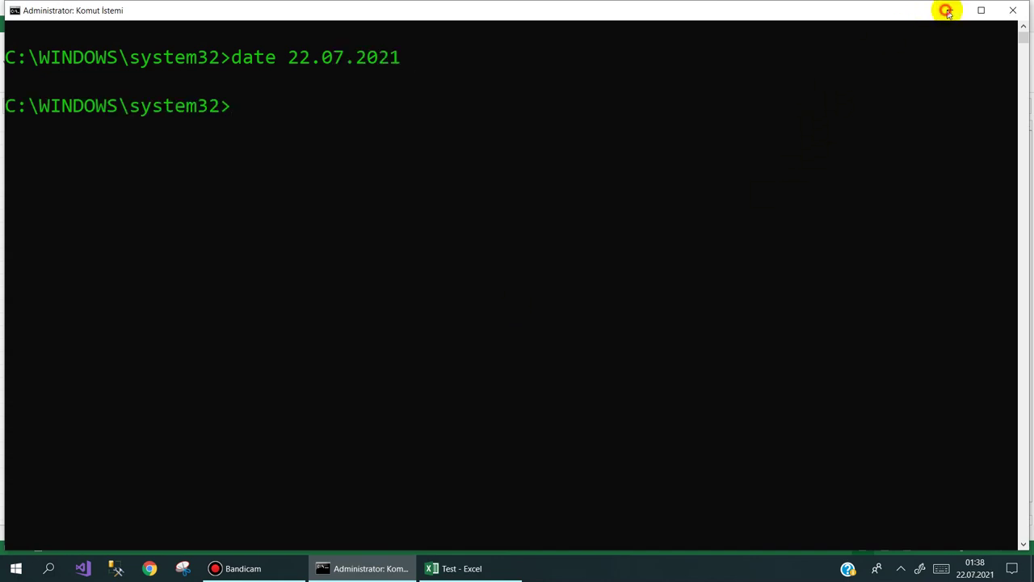
pyautogui.click(947, 9)
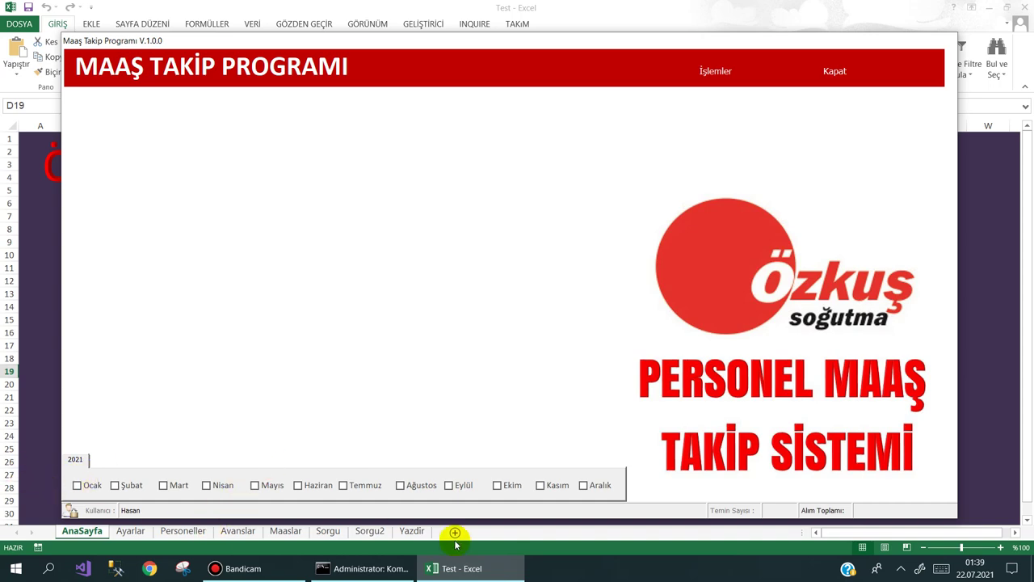
# - Change the system date to 22.07.2020 by editing the previous date command
pyautogui.click(375, 570)
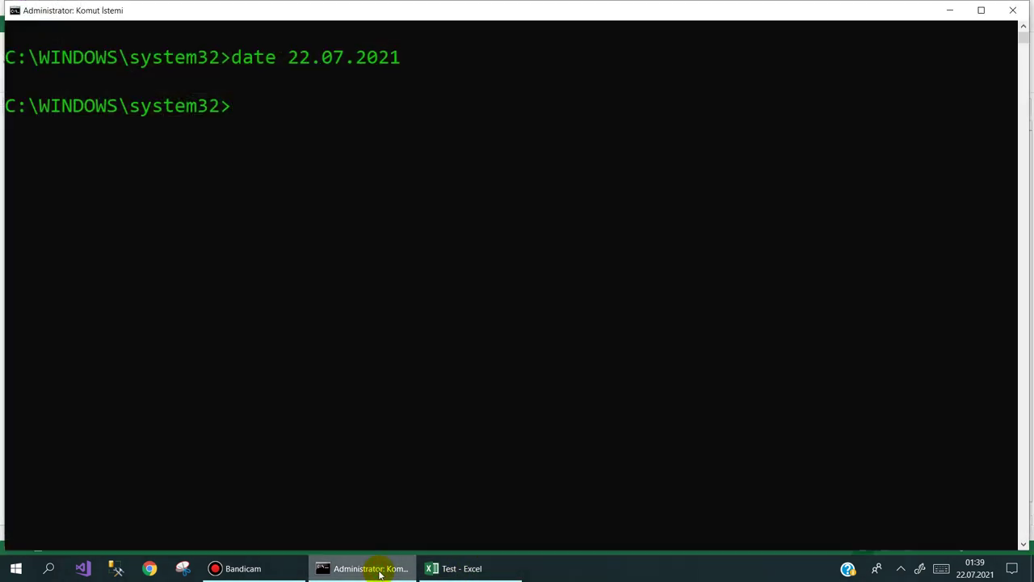
pyautogui.press('Up')
pyautogui.press('BackSpace')
pyautogui.write('07.2020')
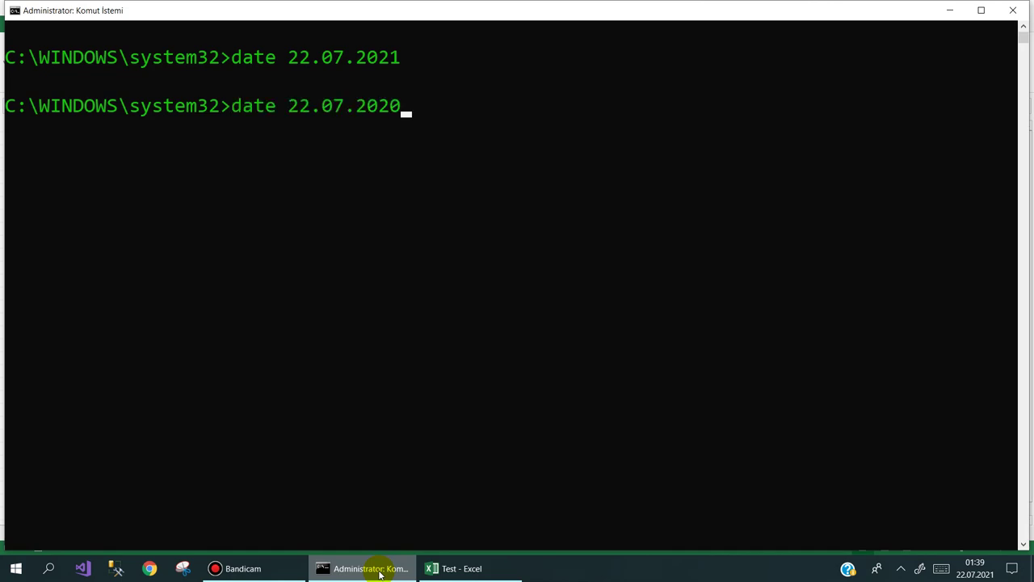
pyautogui.press('Return')
# - Start a new Personel Listesi record with hire date 01.01.2020 and currency TL
pyautogui.click(949, 10)
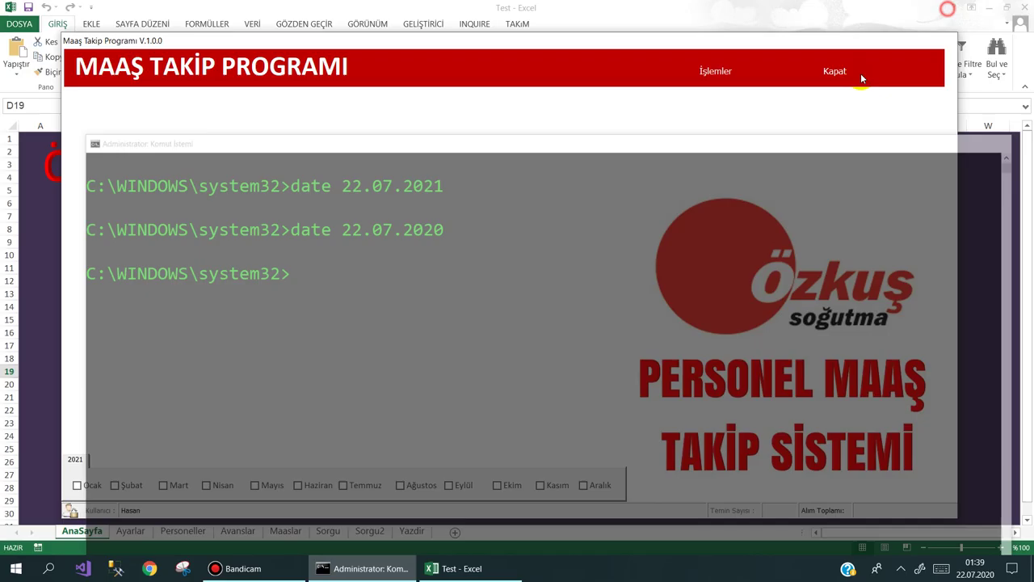
pyautogui.click(703, 105)
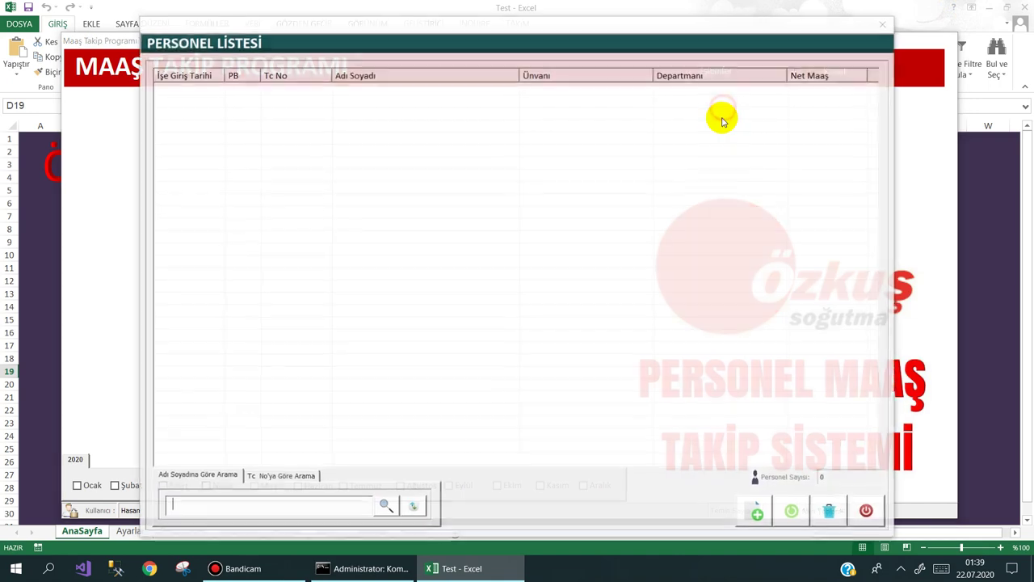
pyautogui.click(756, 510)
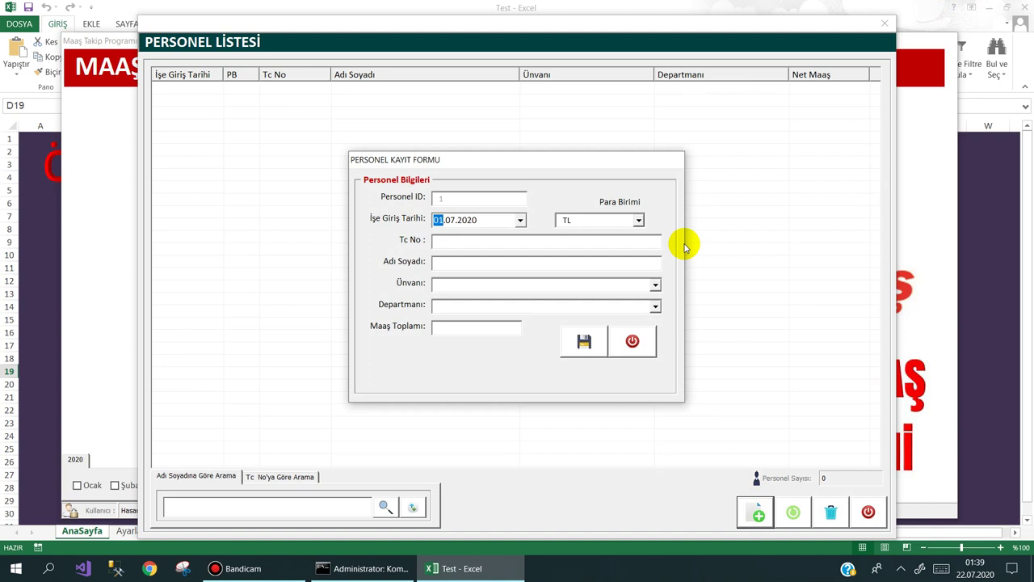
pyautogui.press('Right')
pyautogui.press('Right')
pyautogui.click(618, 221)
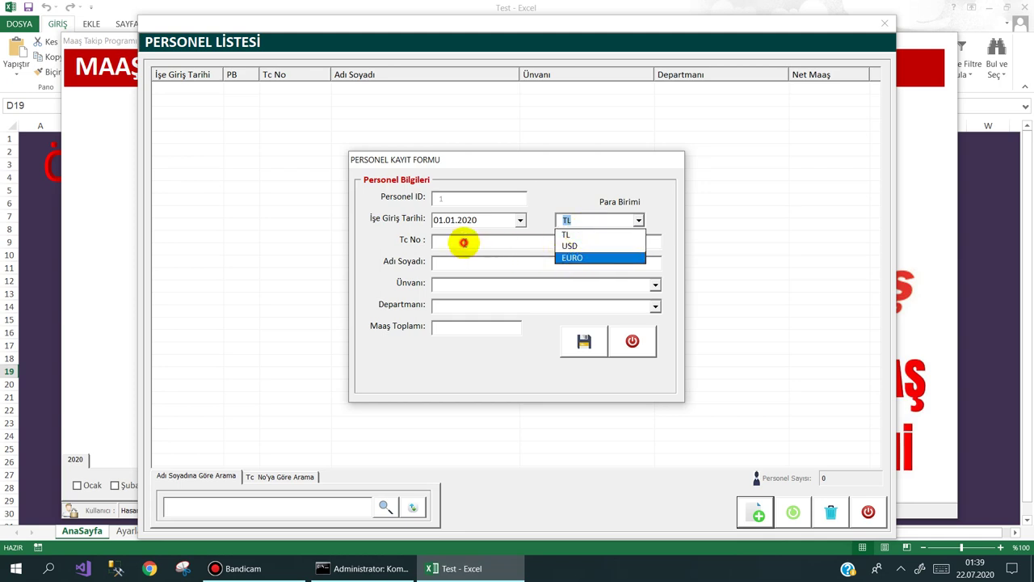
pyautogui.click(465, 242)
# - Enter the Tc No and name, title USTA, department TEKNİK SERVİS, salary 3000, and save
pyautogui.write('11111111111')
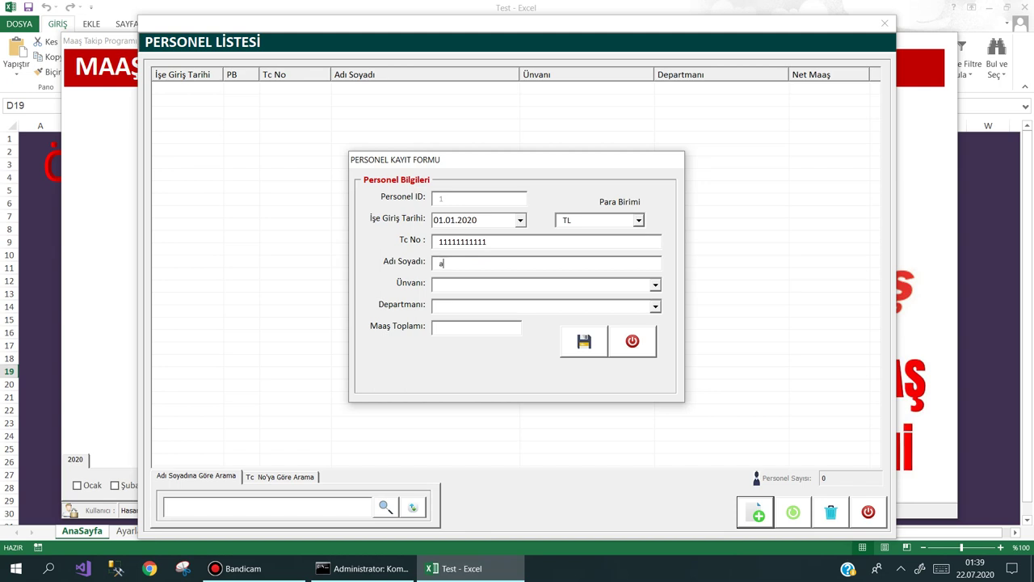
pyautogui.press('Down')
pyautogui.press('Tab')
pyautogui.press('Down')
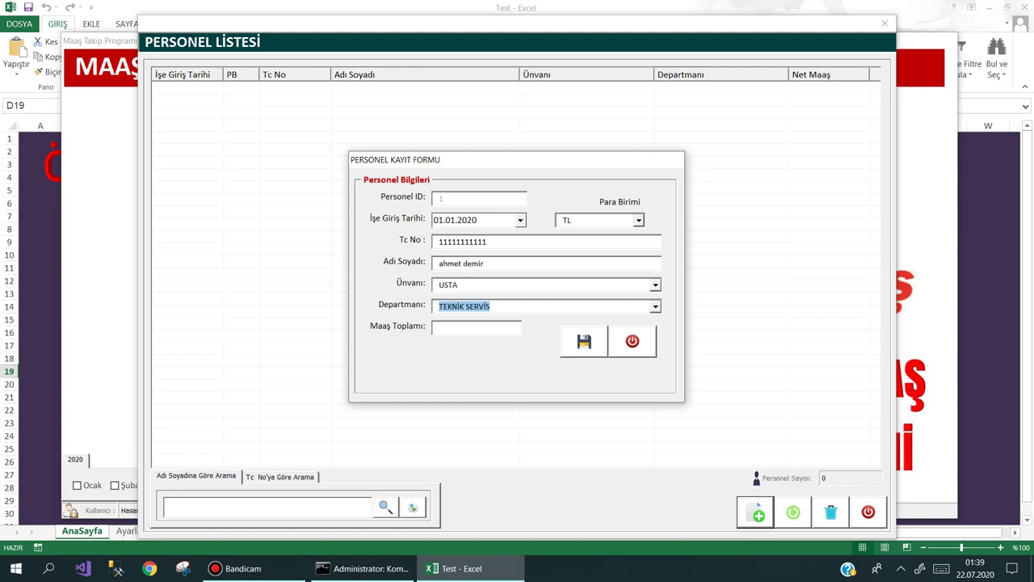
pyautogui.press('Tab')
pyautogui.write('30')
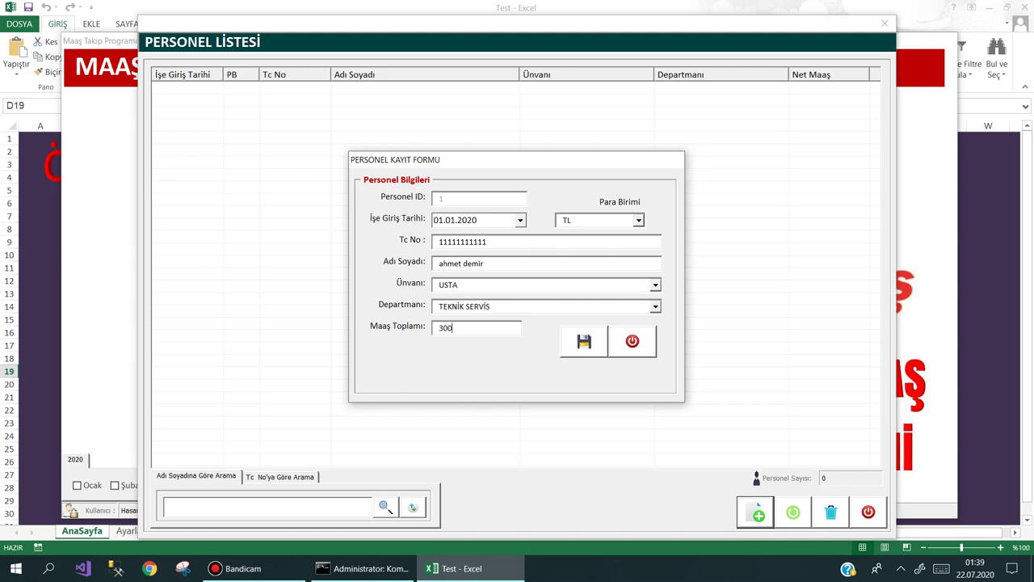
pyautogui.write('0')
pyautogui.press('Tab')
pyautogui.press('Return')
pyautogui.press('Return')
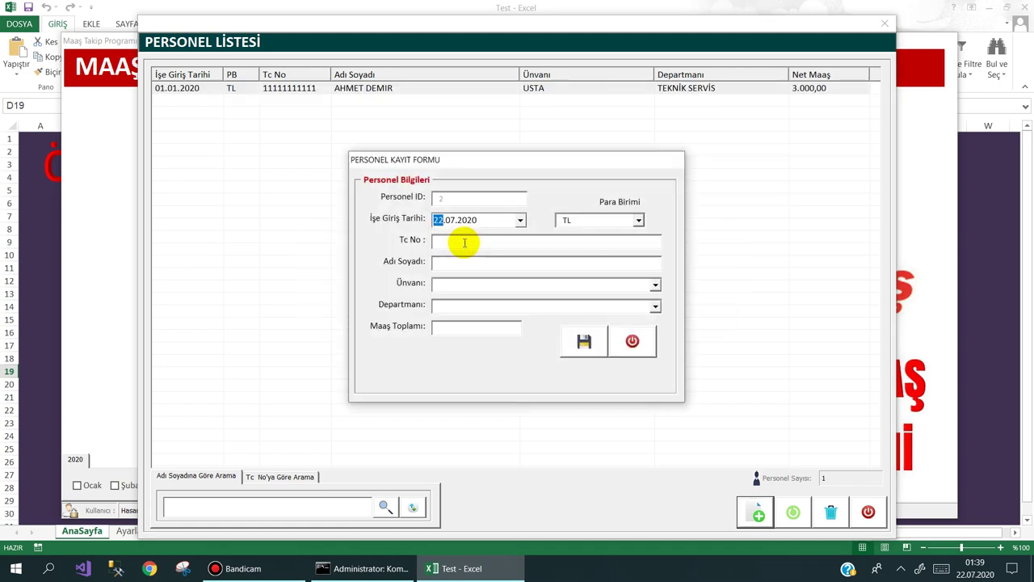
# - Add a second employee: ŞEF hired 01.02.2016 with salary 4.000,00 TL
pyautogui.write('01.02.20')
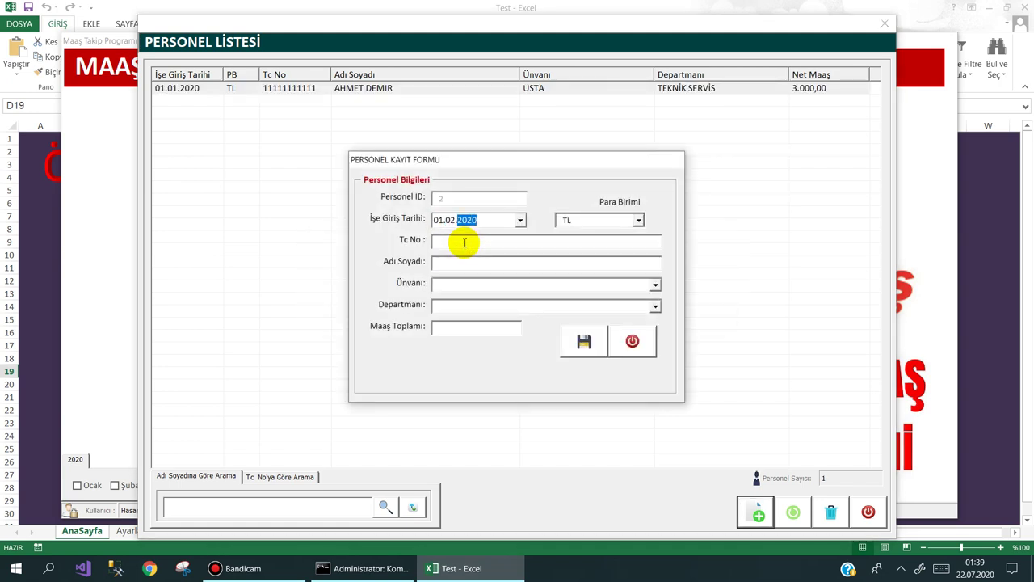
pyautogui.write('16')
pyautogui.press('Tab')
pyautogui.press('Tab')
pyautogui.write('22222222222')
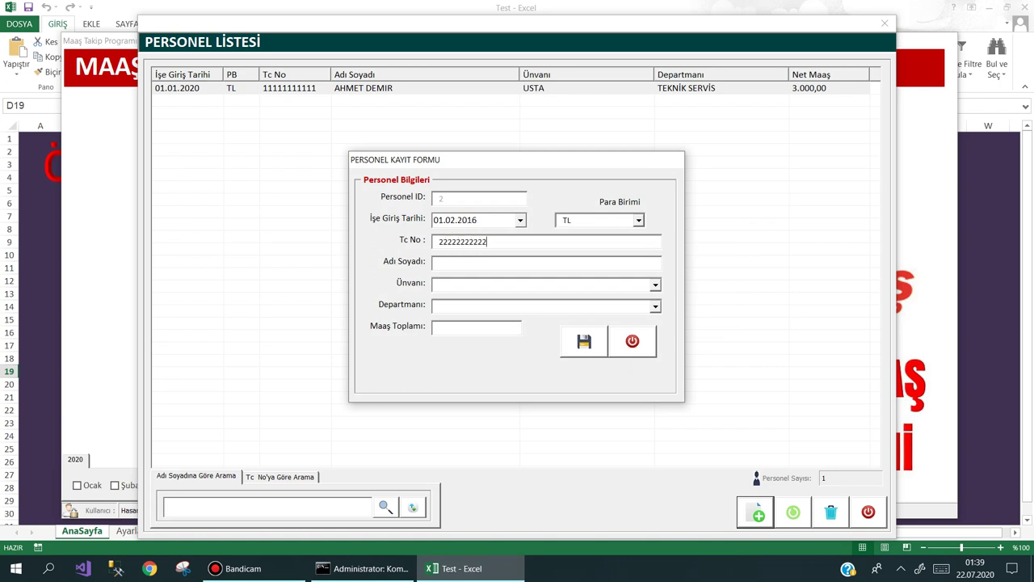
pyautogui.write('hme')
pyautogui.write('ş')
pyautogui.press('Tab')
pyautogui.click(477, 327)
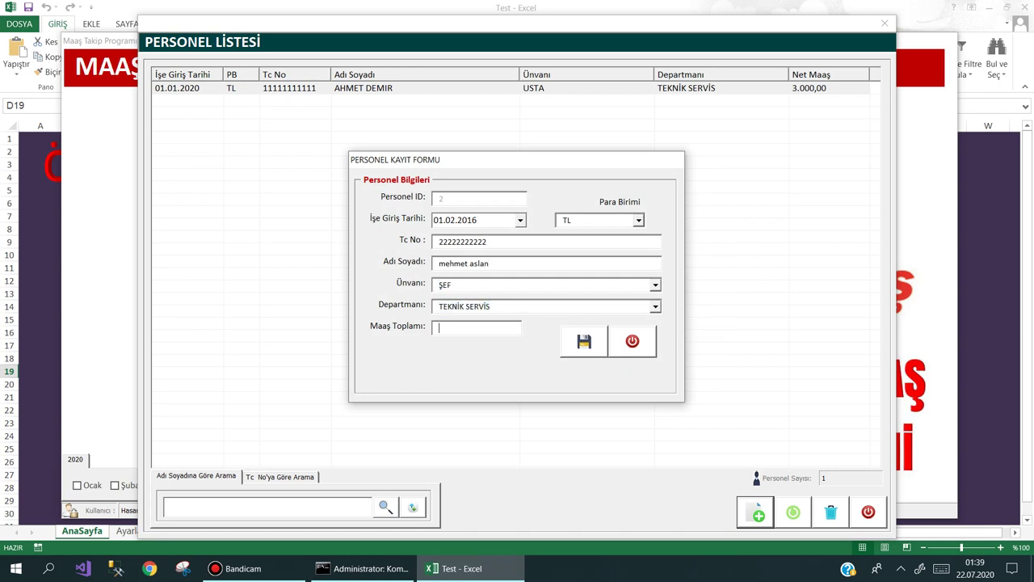
pyautogui.write('4000')
pyautogui.click(584, 340)
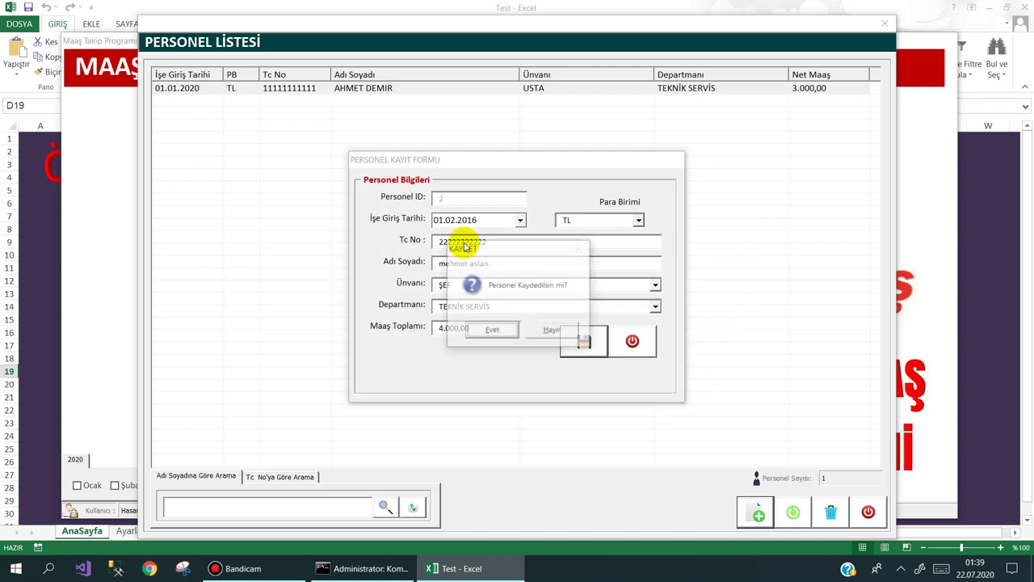
pyautogui.press('Return')
pyautogui.press('Return')
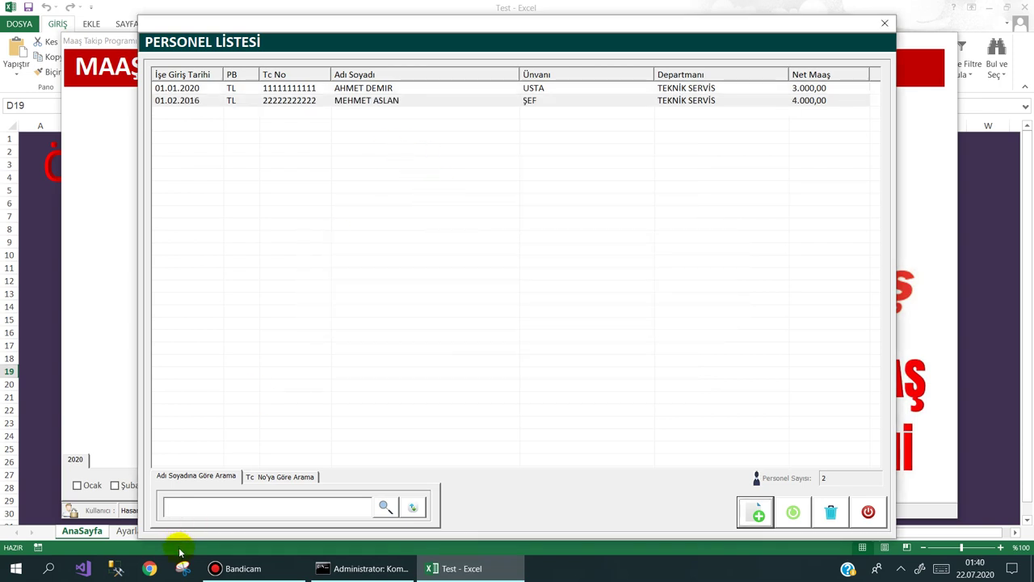
# - Try a name search and a Tc No'ya Göre Arama search, clearing each
pyautogui.click(196, 509)
pyautogui.write('ah')
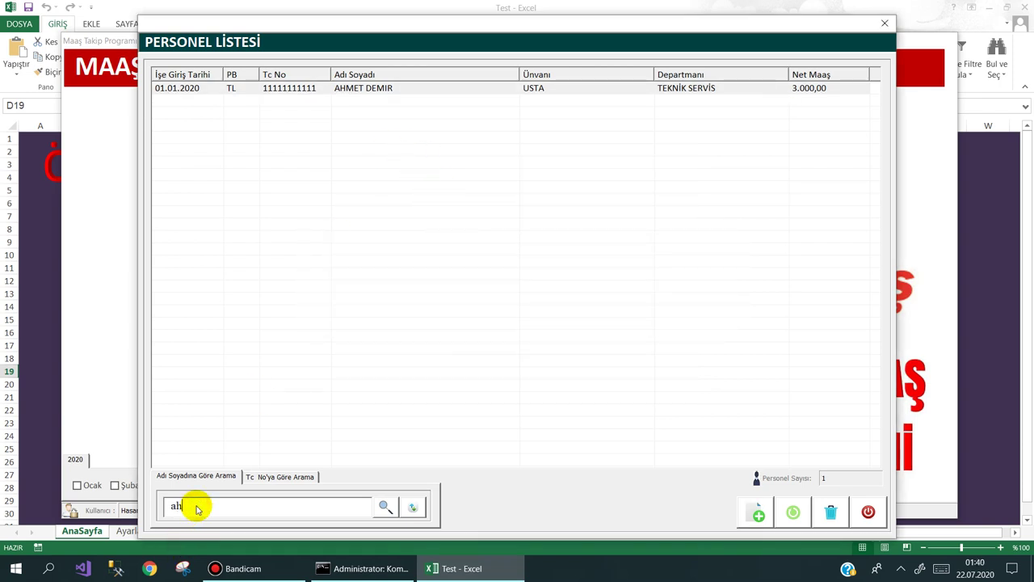
pyautogui.press('BackSpace')
pyautogui.press('BackSpace')
pyautogui.click(274, 476)
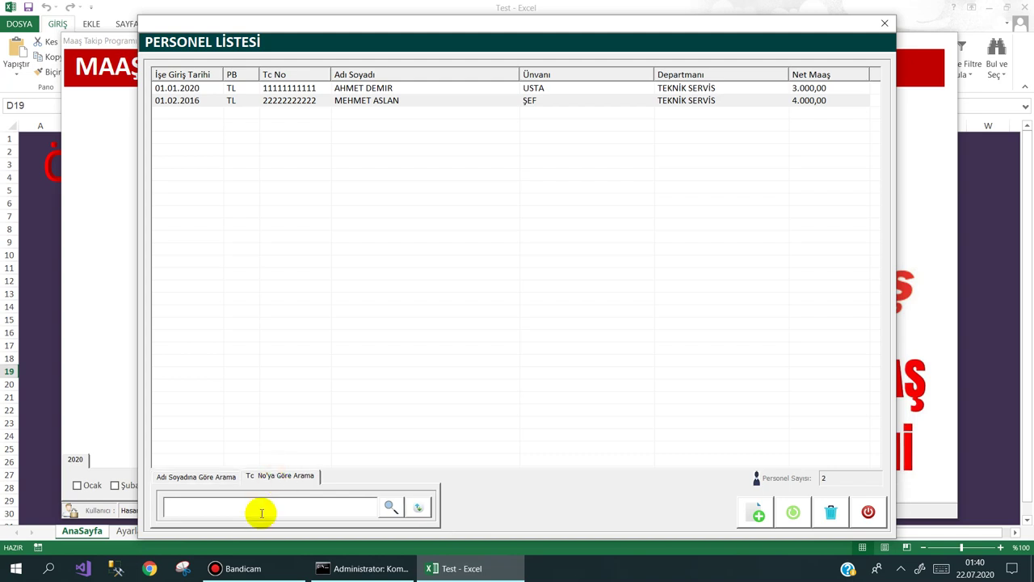
pyautogui.write('11')
pyautogui.press('BackSpace')
pyautogui.press('BackSpace')
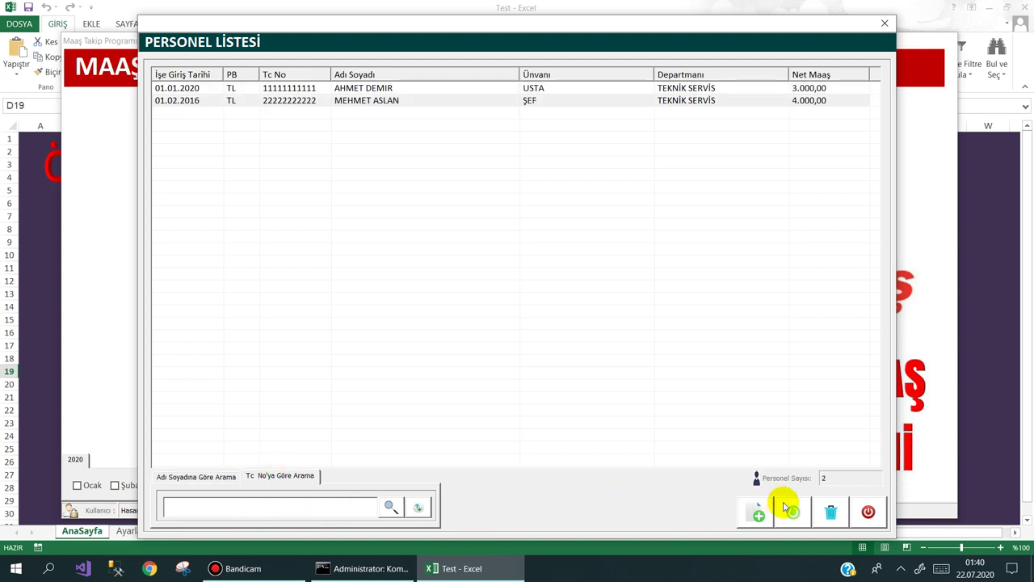
# - Open the second employee's record, close it, and close the personnel list
pyautogui.click(790, 509)
pyautogui.click(649, 348)
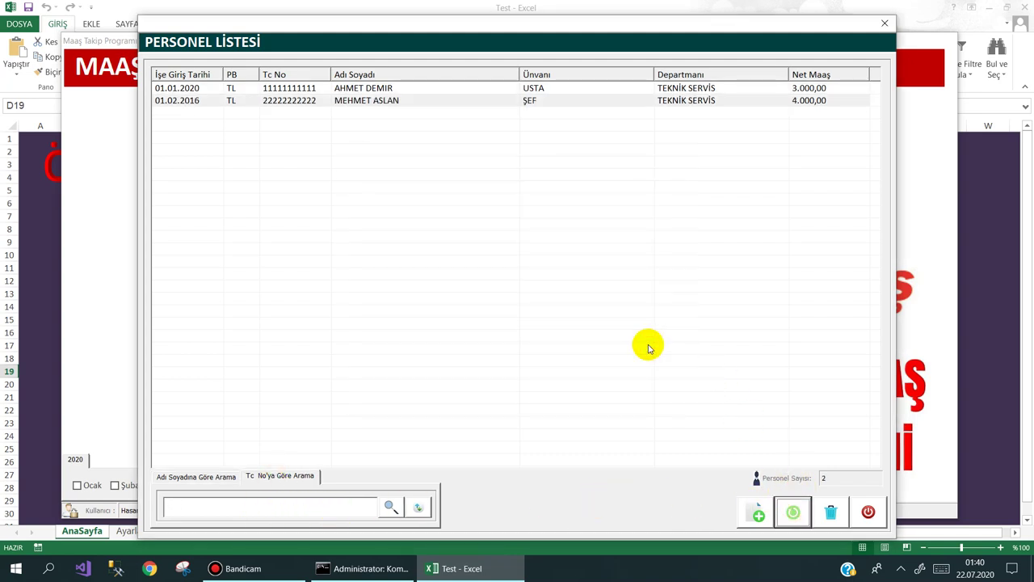
pyautogui.press('Escape')
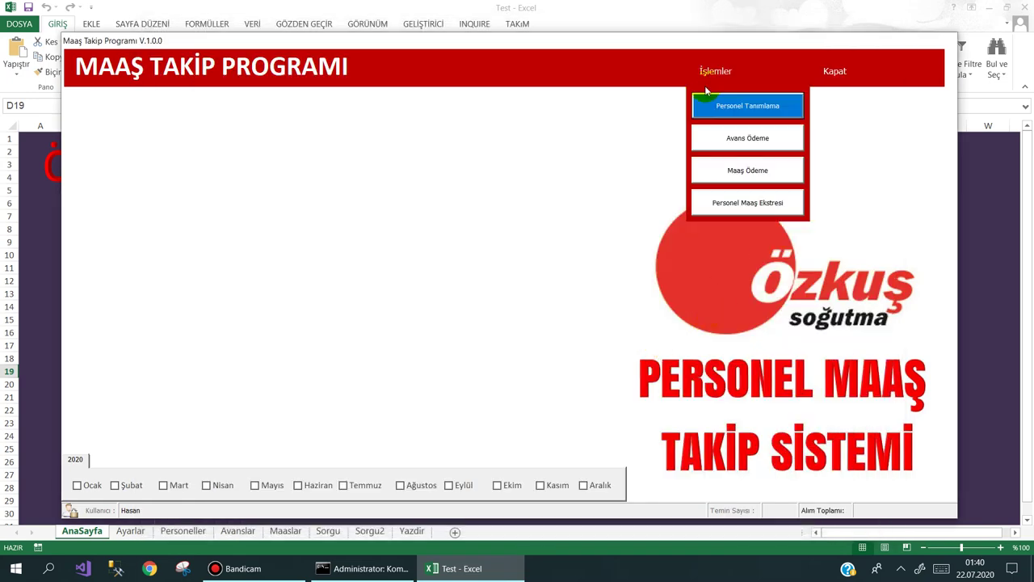
# - Open Avans & Prim Ödeme Listesi and open, then cancel, a USTA payment form
pyautogui.click(716, 138)
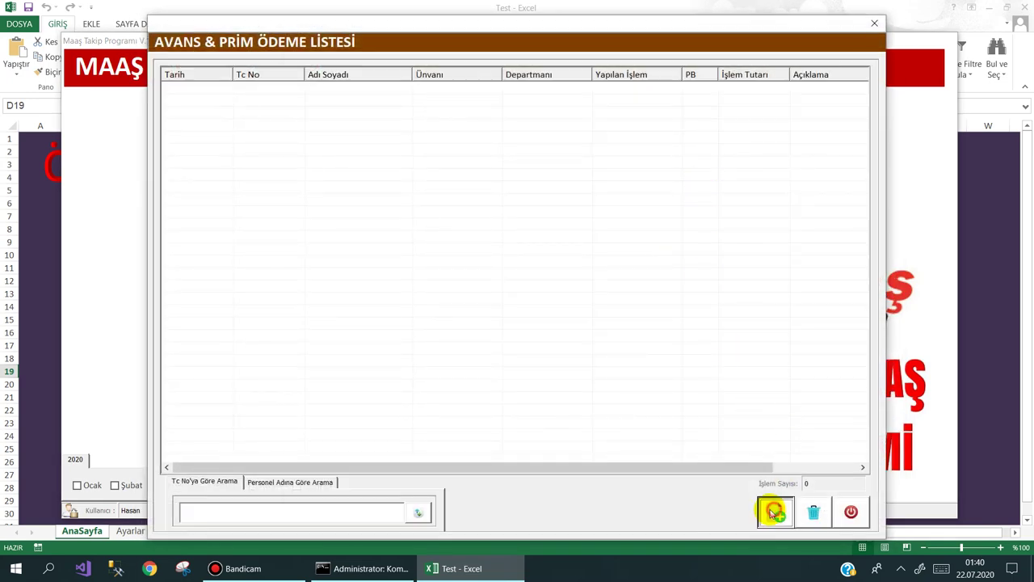
pyautogui.click(780, 509)
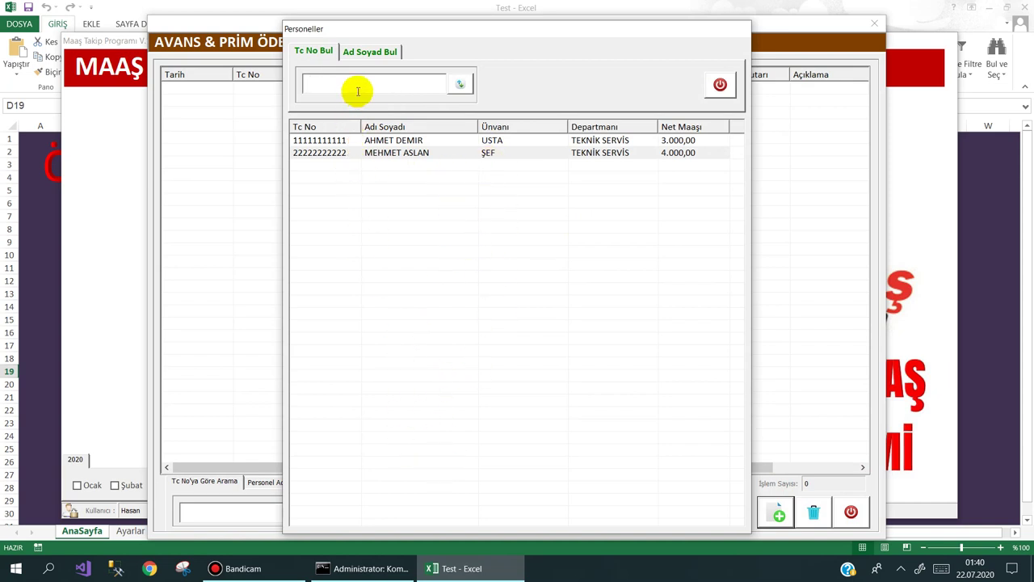
pyautogui.write('111')
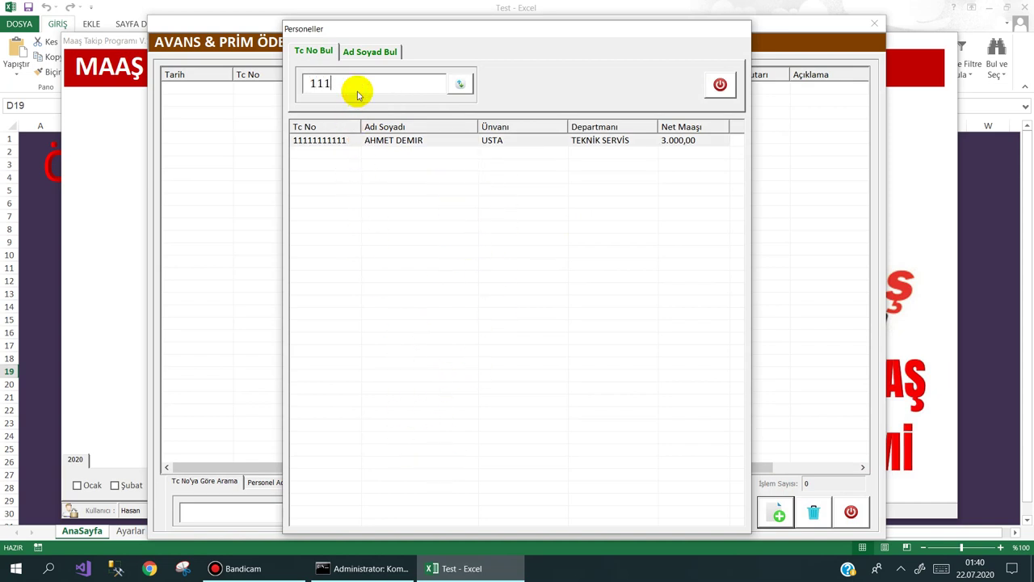
pyautogui.press('BackSpace')
pyautogui.press('BackSpace')
pyautogui.press('BackSpace')
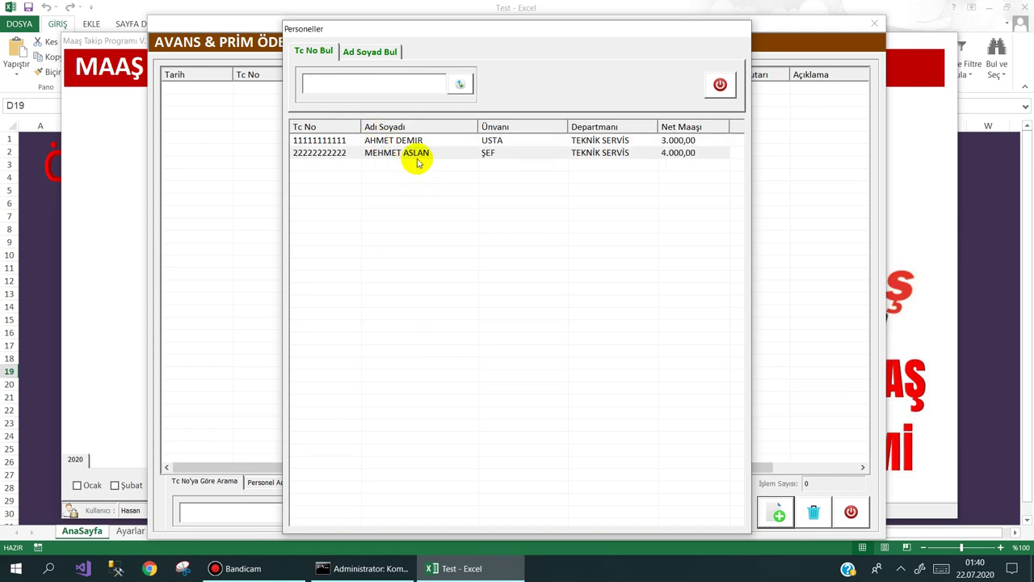
pyautogui.doubleClick(380, 140)
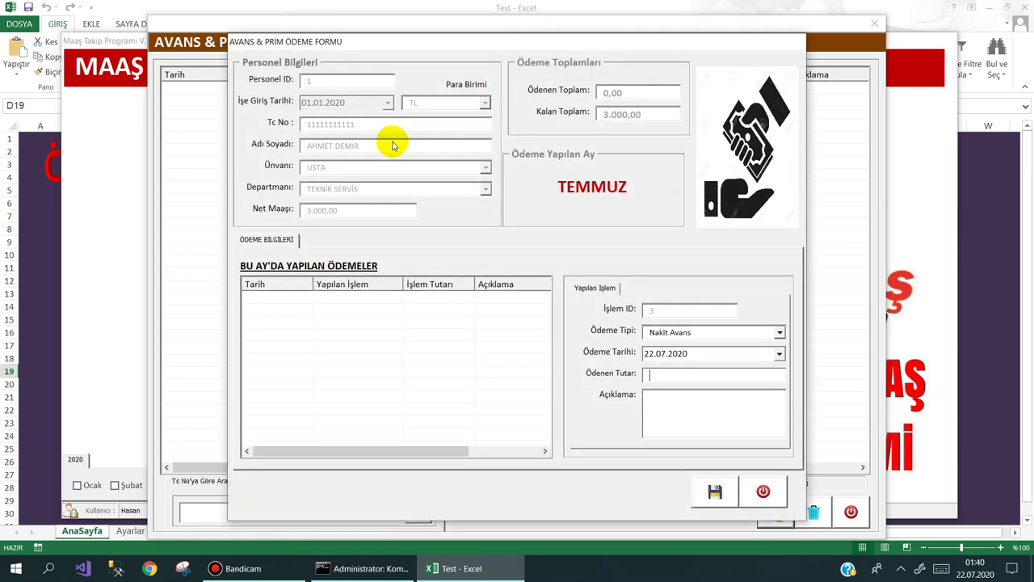
pyautogui.click(758, 493)
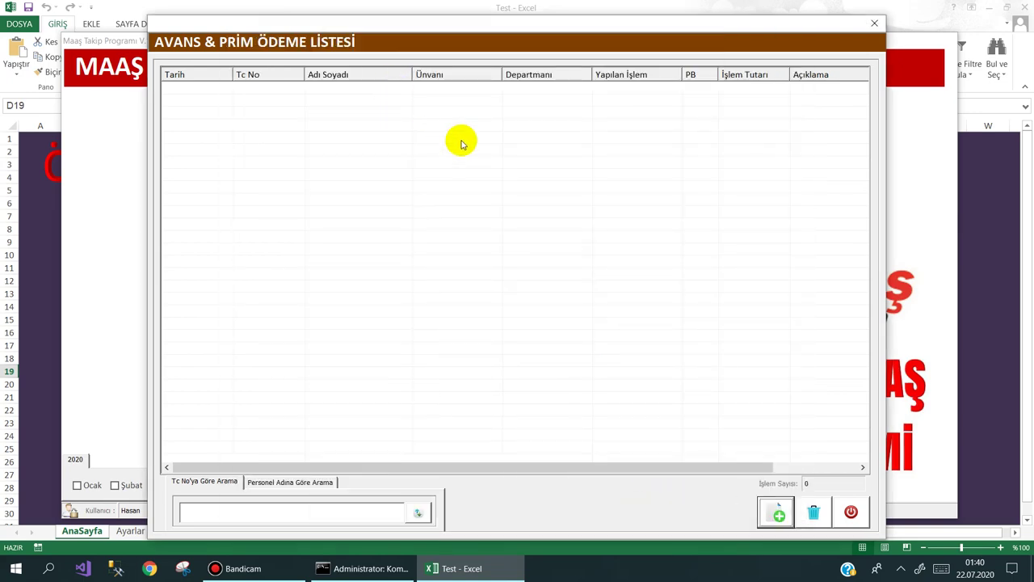
# - Record a 200,00 TL Nakit Avans for the USTA employee and confirm it
pyautogui.click(771, 513)
pyautogui.doubleClick(397, 140)
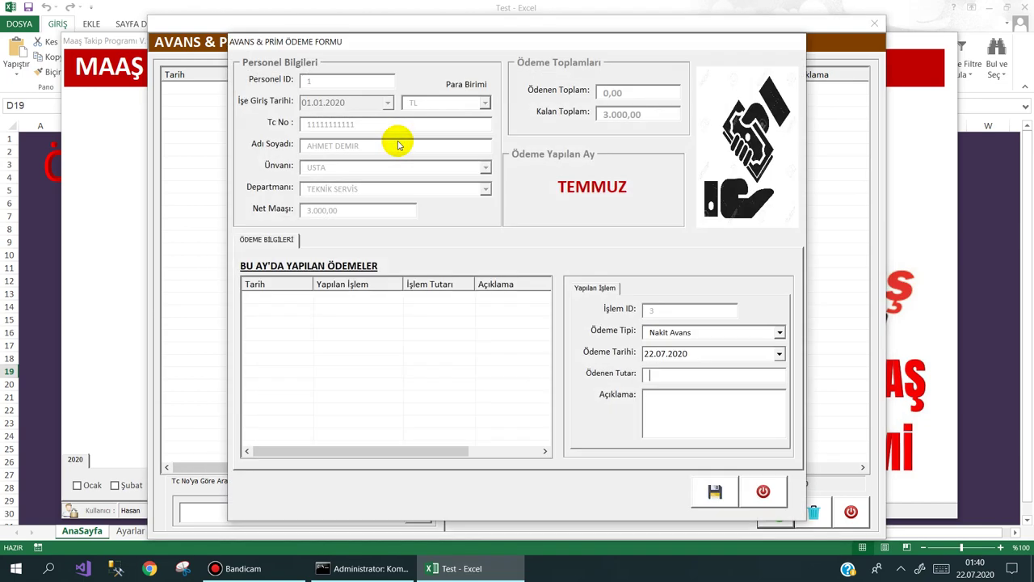
pyautogui.write('200')
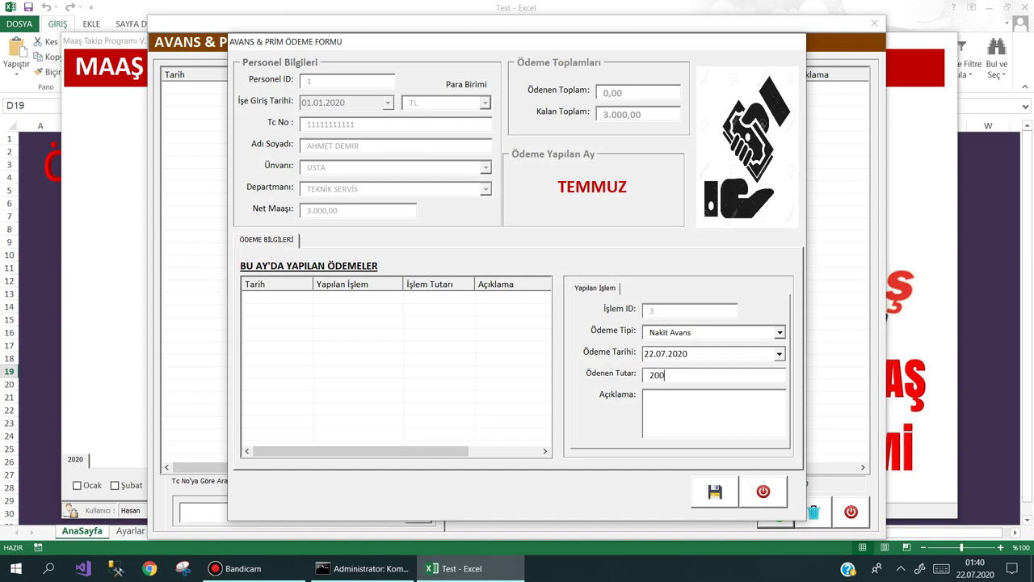
pyautogui.press('Tab')
pyautogui.press('Tab')
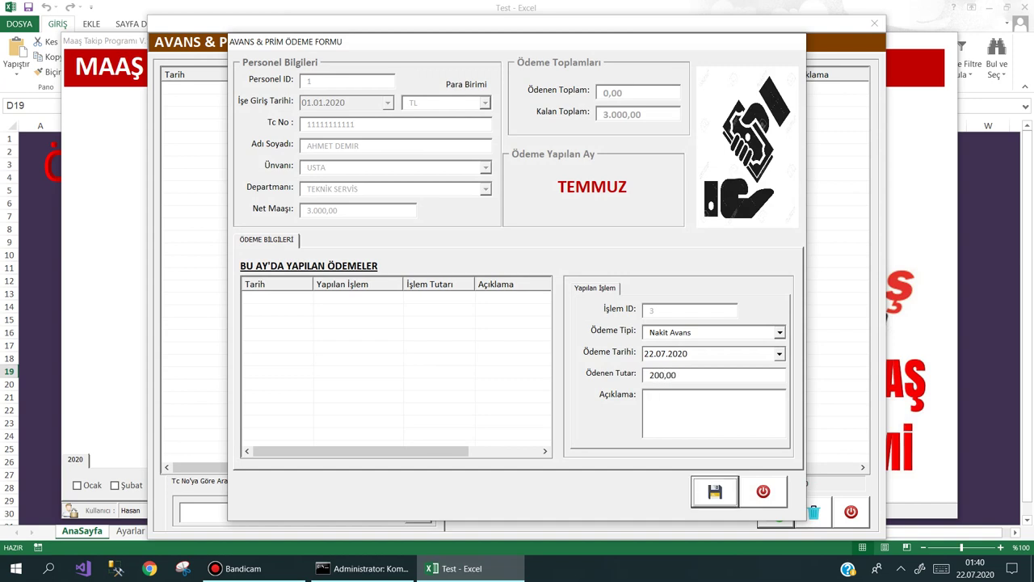
pyautogui.click(701, 491)
pyautogui.click(500, 333)
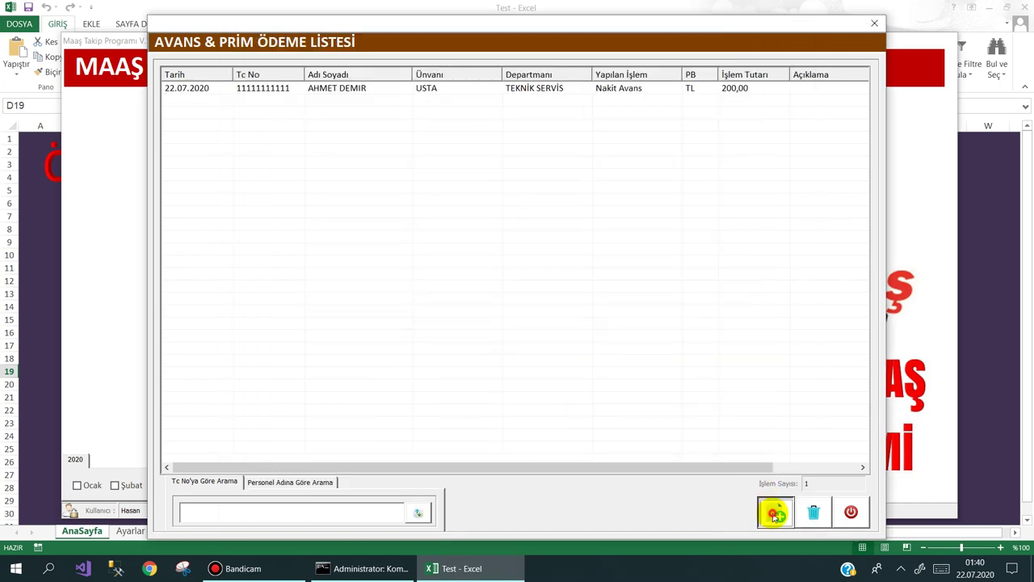
# - Save a second 300,00 TL cash advance for the USTA with the note 'ghj'
pyautogui.click(775, 510)
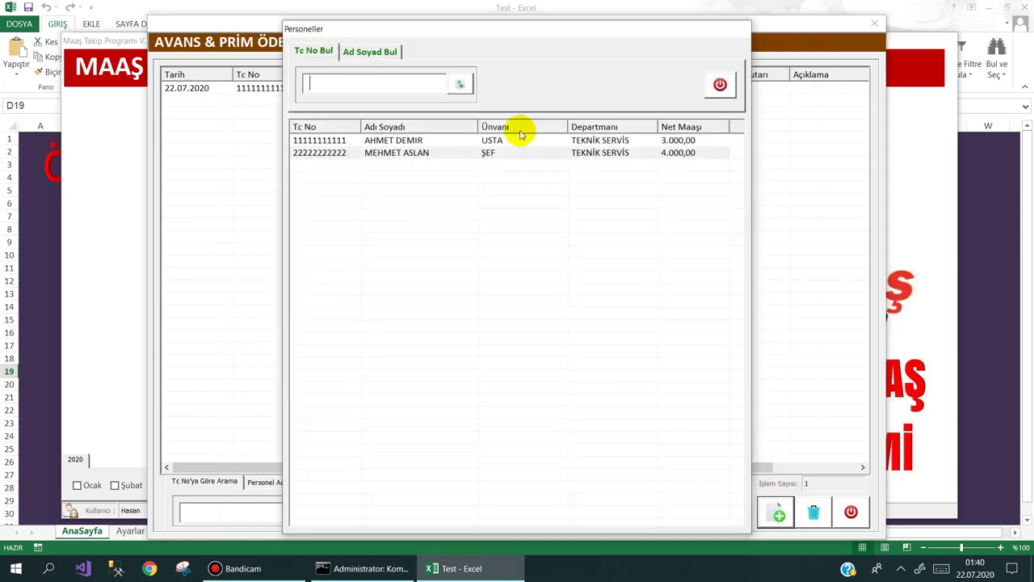
pyautogui.doubleClick(393, 142)
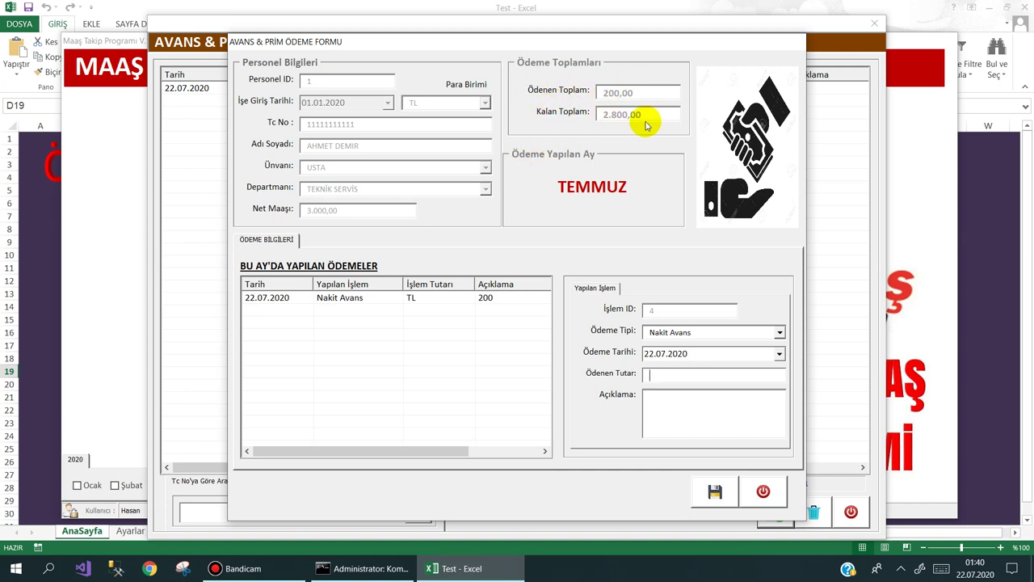
pyautogui.click(262, 302)
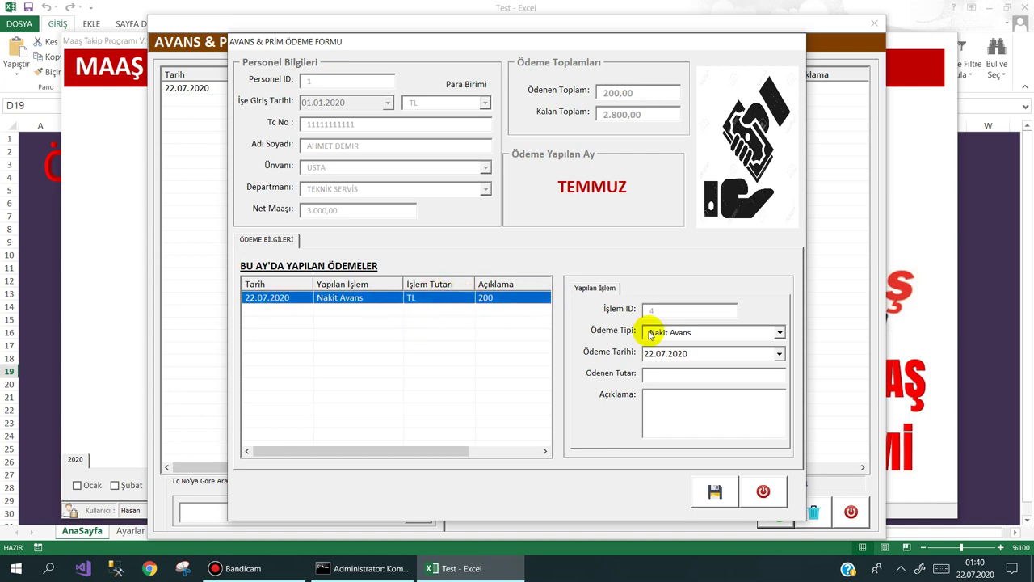
pyautogui.click(705, 377)
pyautogui.write('300')
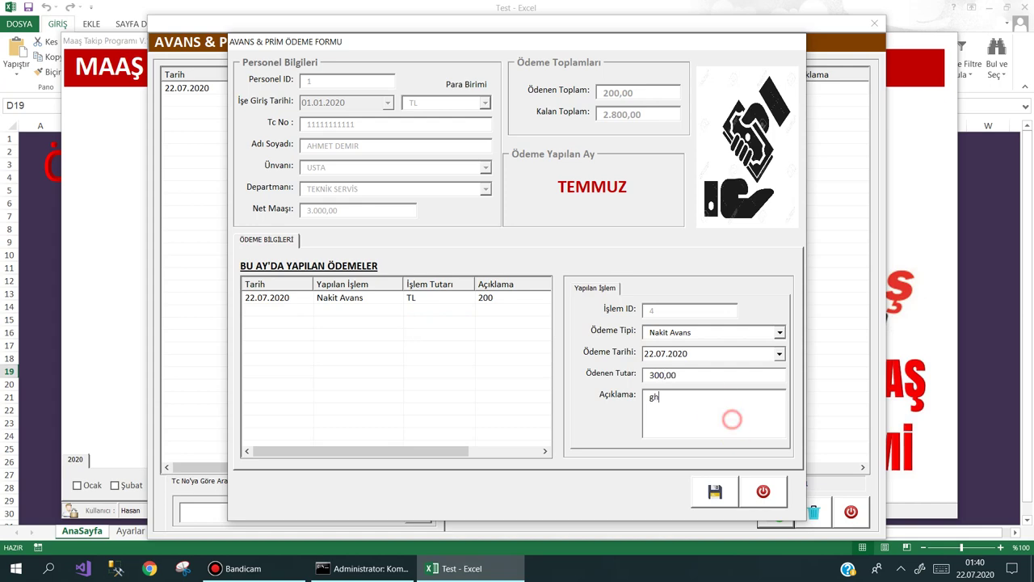
pyautogui.write('j')
pyautogui.click(719, 484)
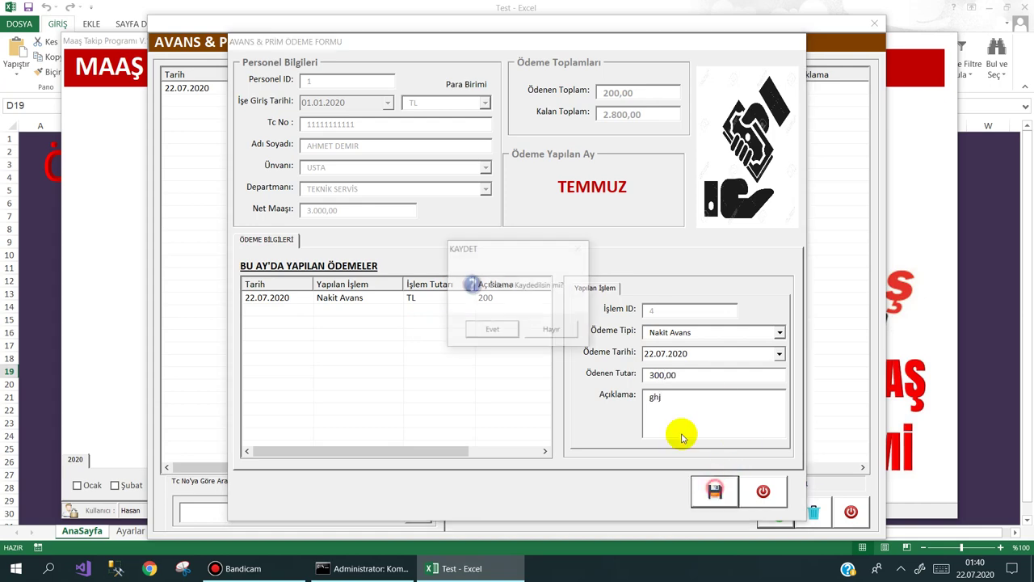
pyautogui.click(504, 325)
# - Add a 750,00 TL cash advance with a short note for the ŞEF employee
pyautogui.click(672, 303)
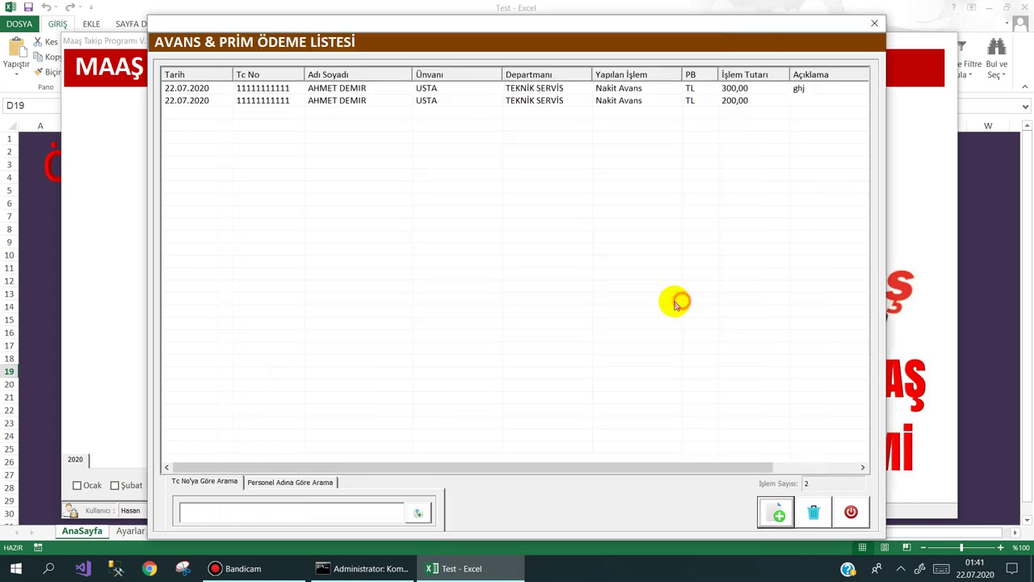
pyautogui.click(777, 511)
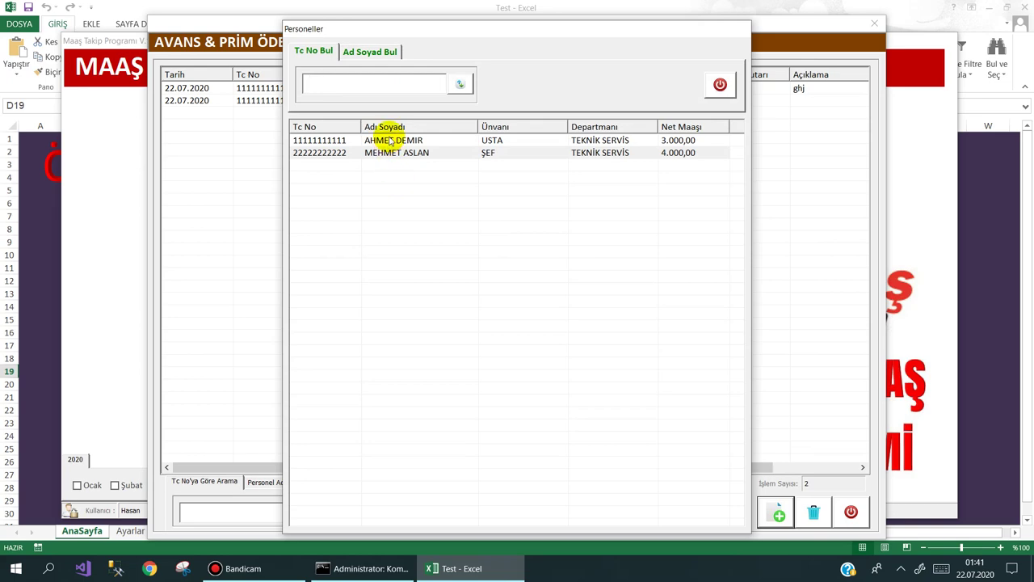
pyautogui.doubleClick(389, 152)
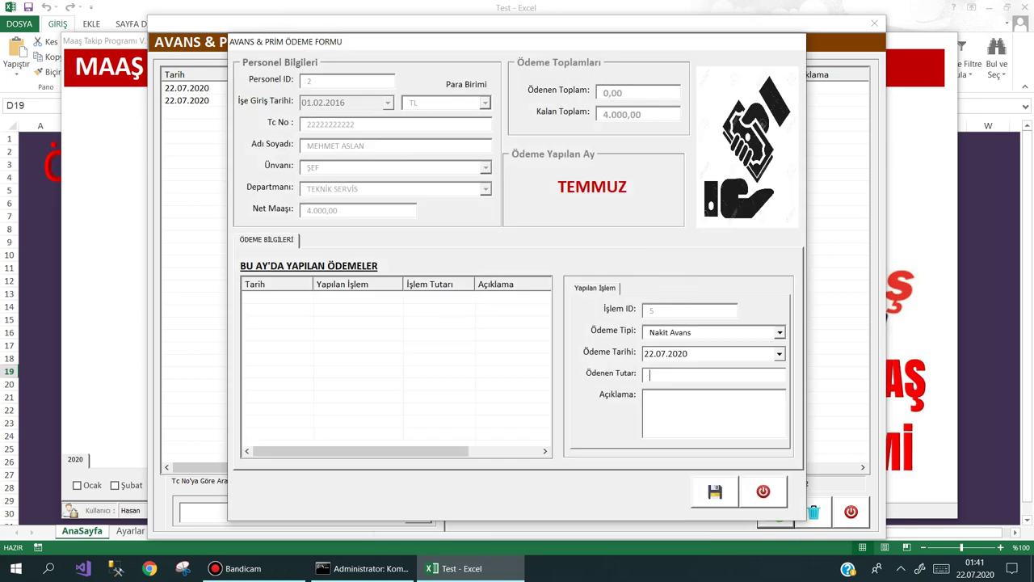
pyautogui.write('750')
pyautogui.click(687, 415)
pyautogui.write('ıı')
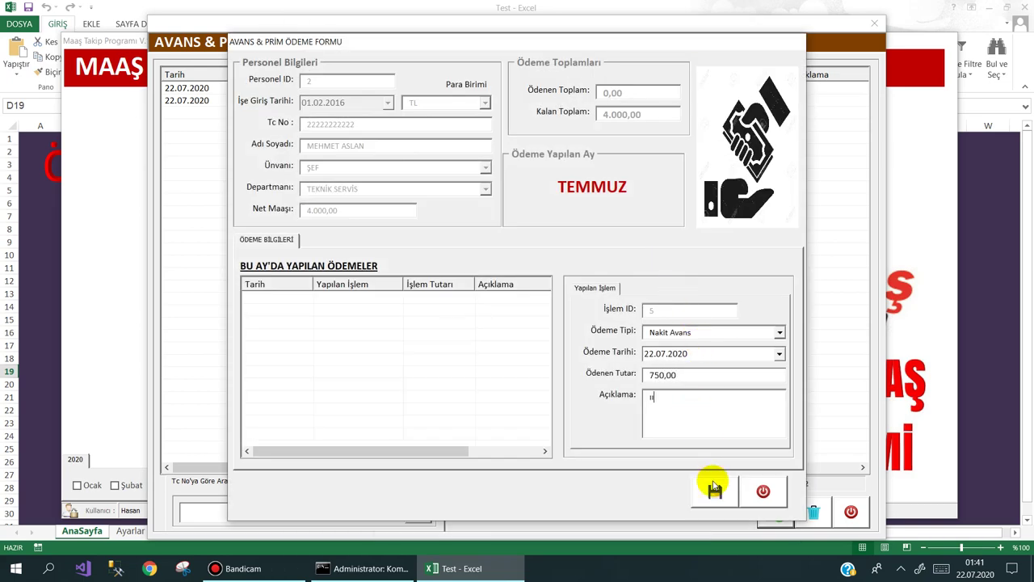
pyautogui.click(715, 491)
pyautogui.click(504, 332)
# - Dismiss the saved message and close the Avans & Prim Ödeme Listesi
pyautogui.click(683, 306)
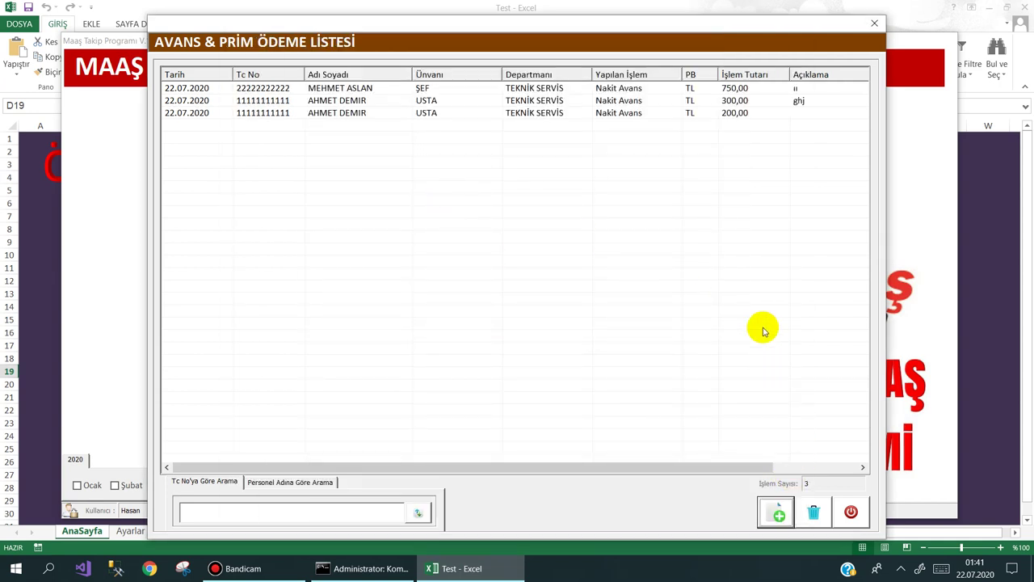
pyautogui.click(850, 512)
pyautogui.click(735, 77)
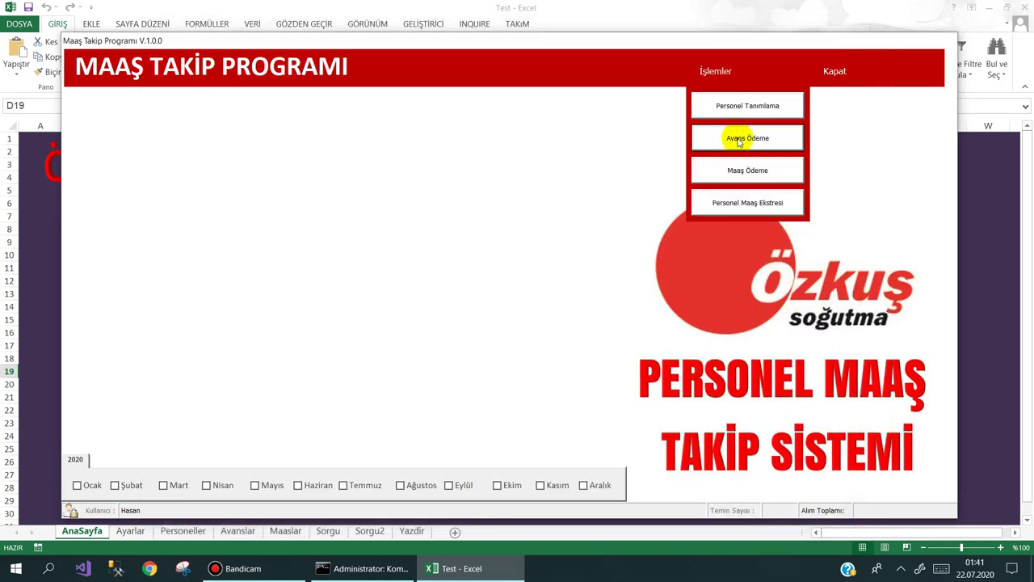
# - Open Maaş Ödeme Listesi and generate the July payroll rows
pyautogui.click(740, 171)
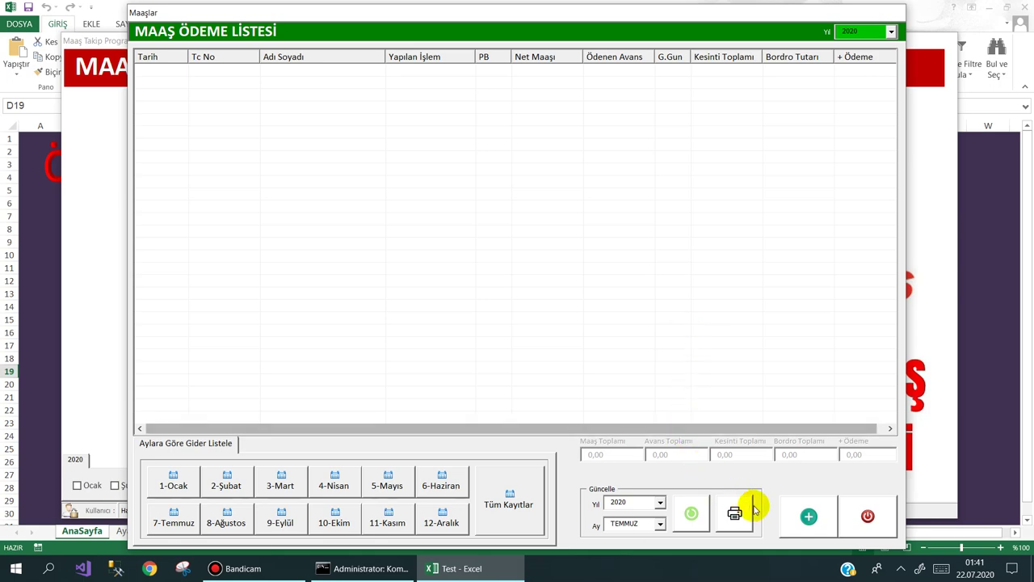
pyautogui.click(808, 517)
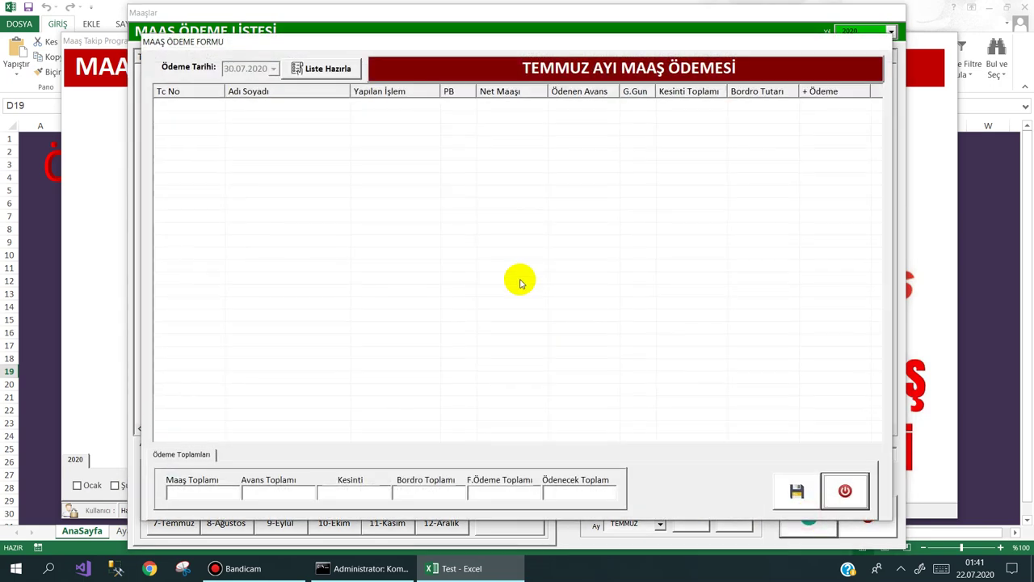
pyautogui.click(327, 70)
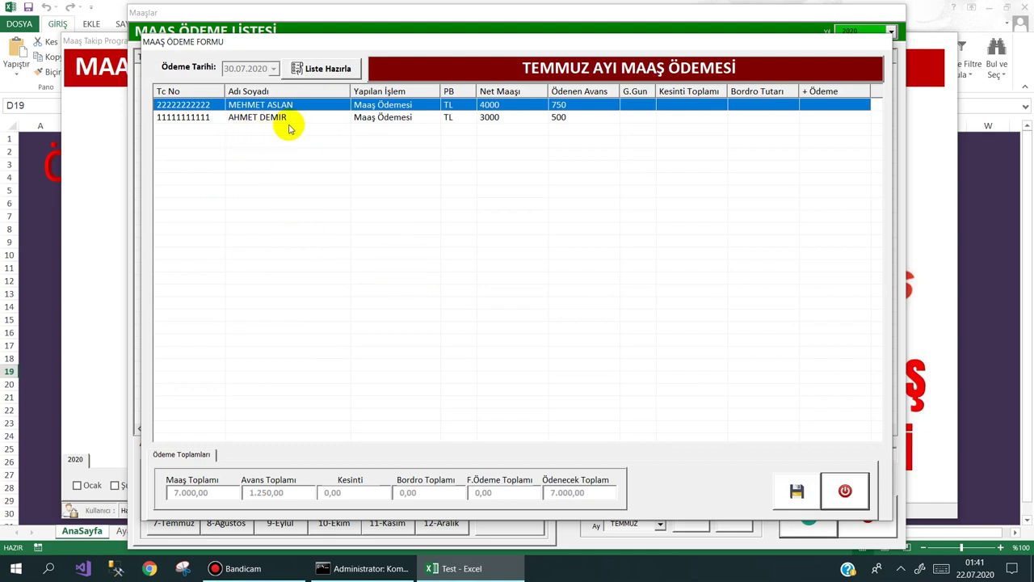
pyautogui.click(493, 107)
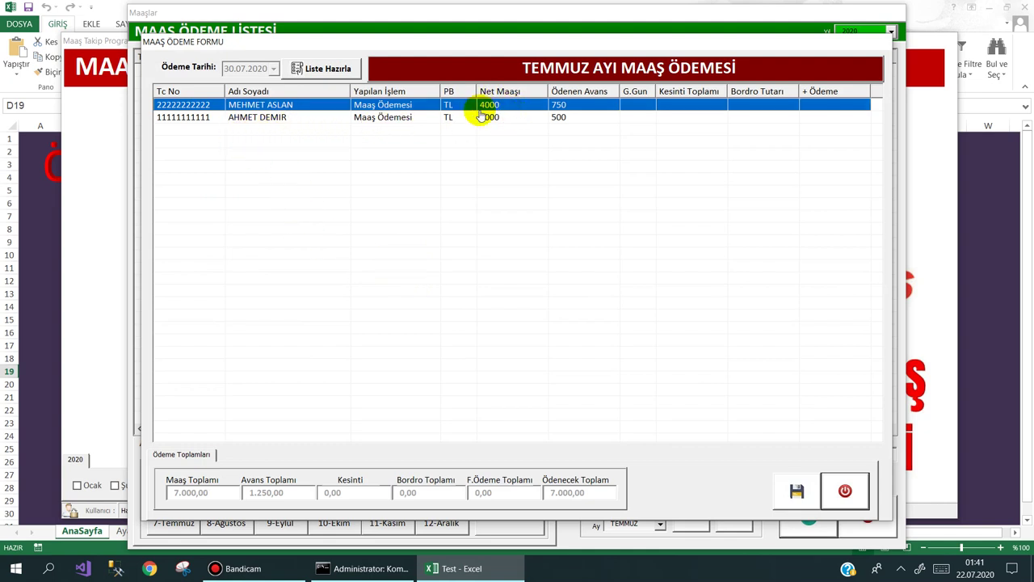
pyautogui.click(558, 106)
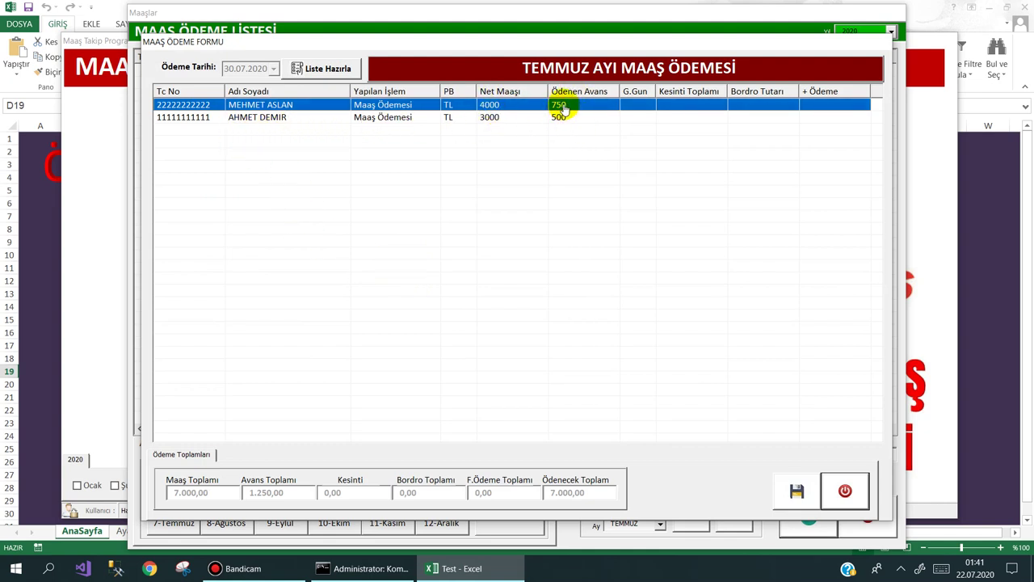
# - Add the ŞEF's July salary with 2 absent days and 983 extra
pyautogui.doubleClick(465, 109)
pyautogui.write('2000')
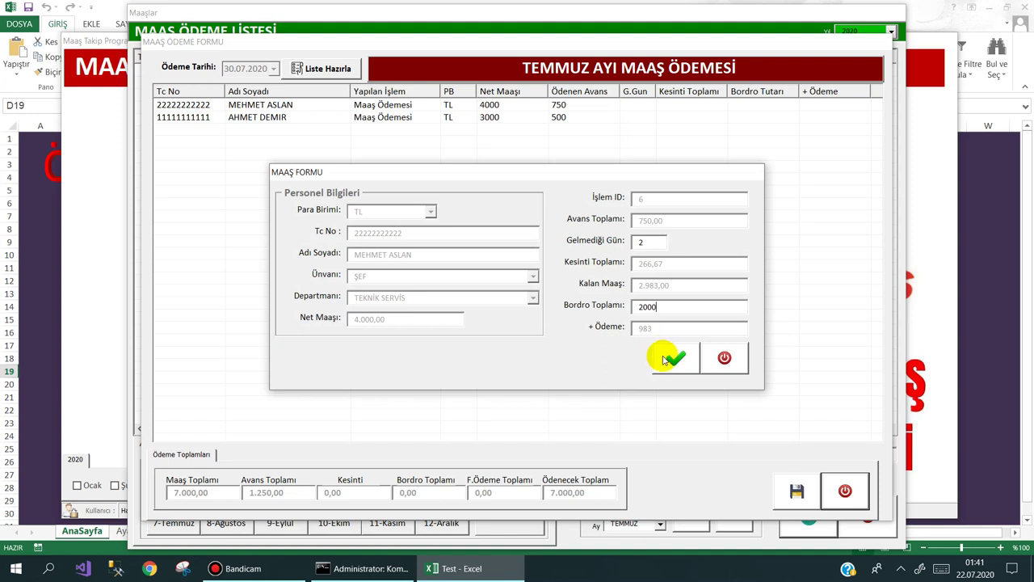
pyautogui.click(643, 332)
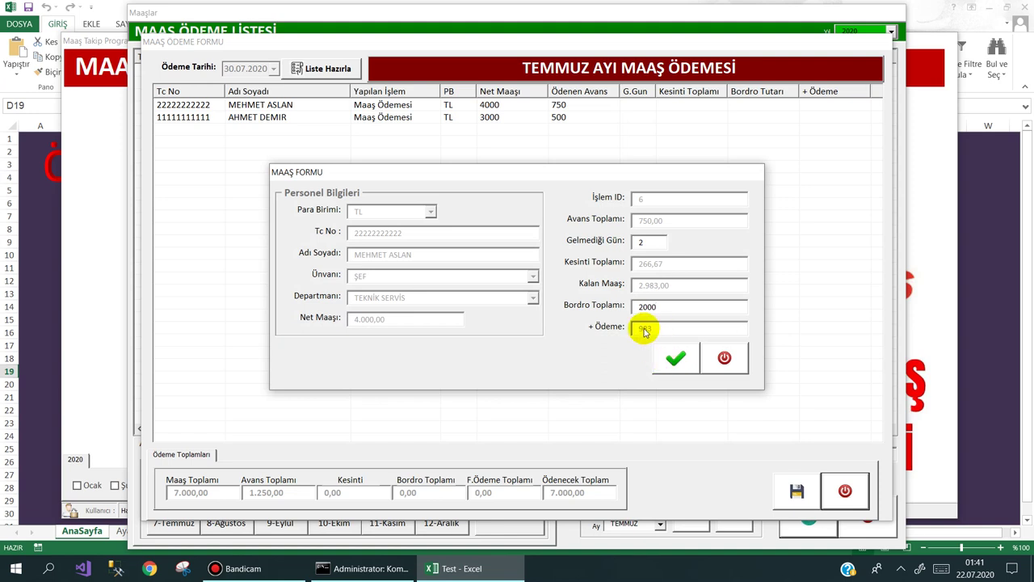
pyautogui.click(677, 356)
pyautogui.click(489, 327)
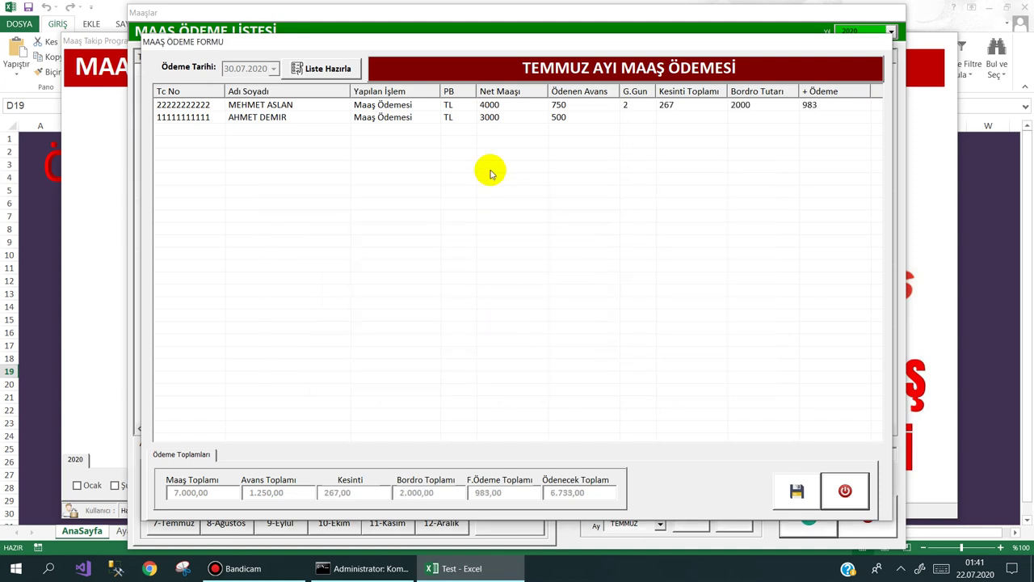
# - Add the USTA's July salary with 300 extra and save both payments
pyautogui.doubleClick(463, 119)
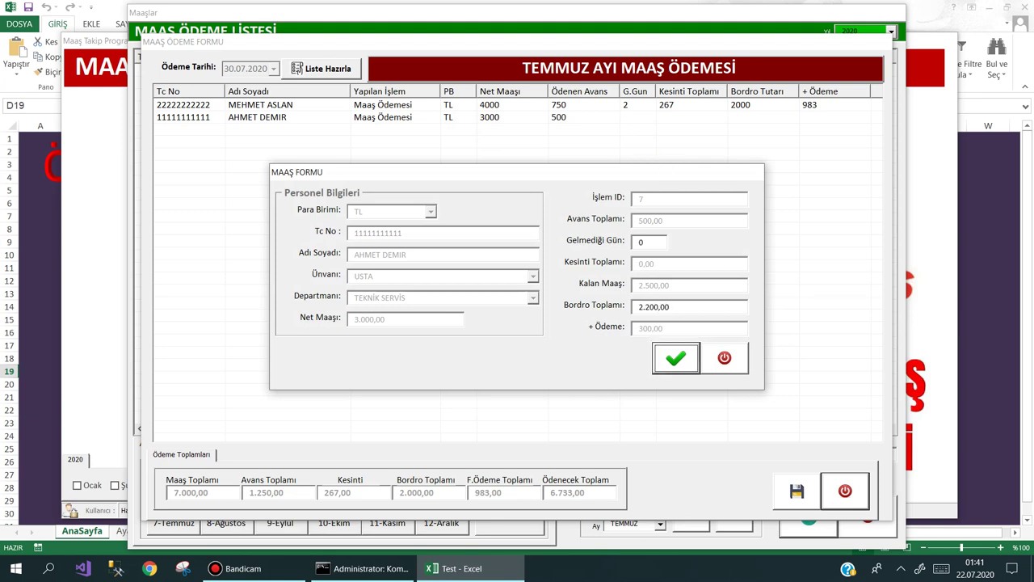
pyautogui.press('Return')
pyautogui.press('Return')
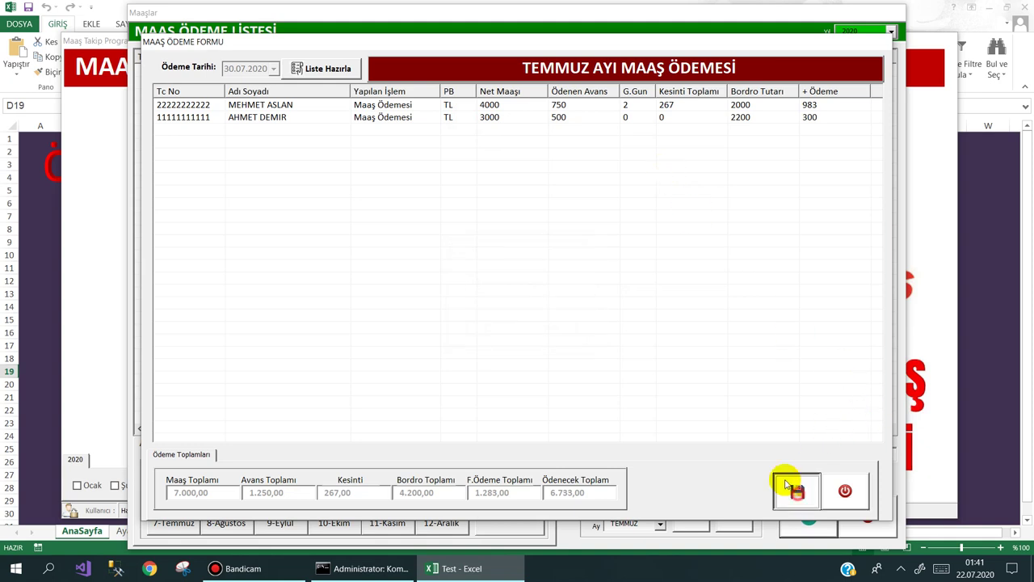
pyautogui.click(788, 485)
pyautogui.click(500, 329)
pyautogui.click(675, 313)
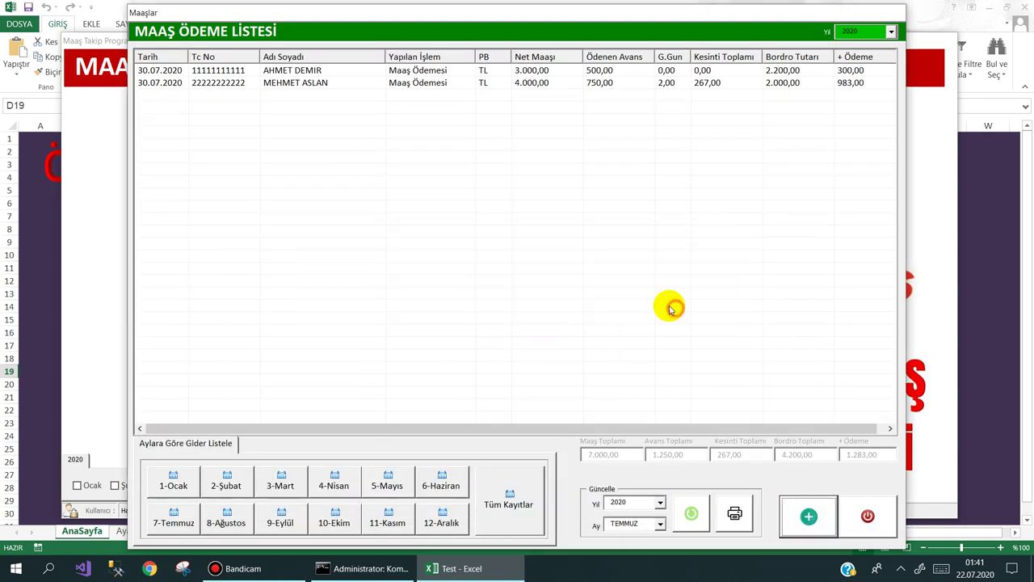
# - Close the salary payment list and briefly check the command prompt
pyautogui.click(865, 517)
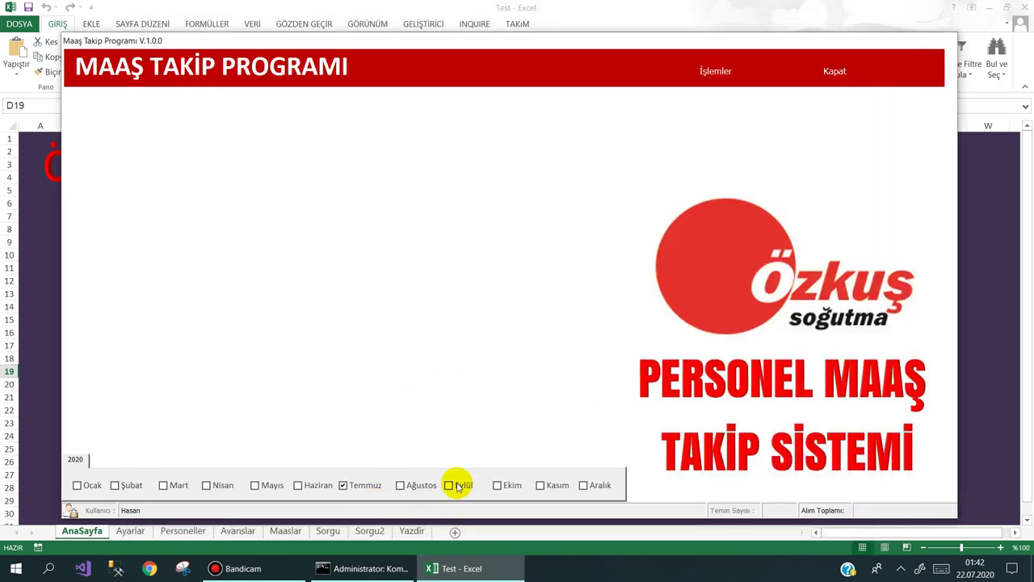
pyautogui.click(342, 484)
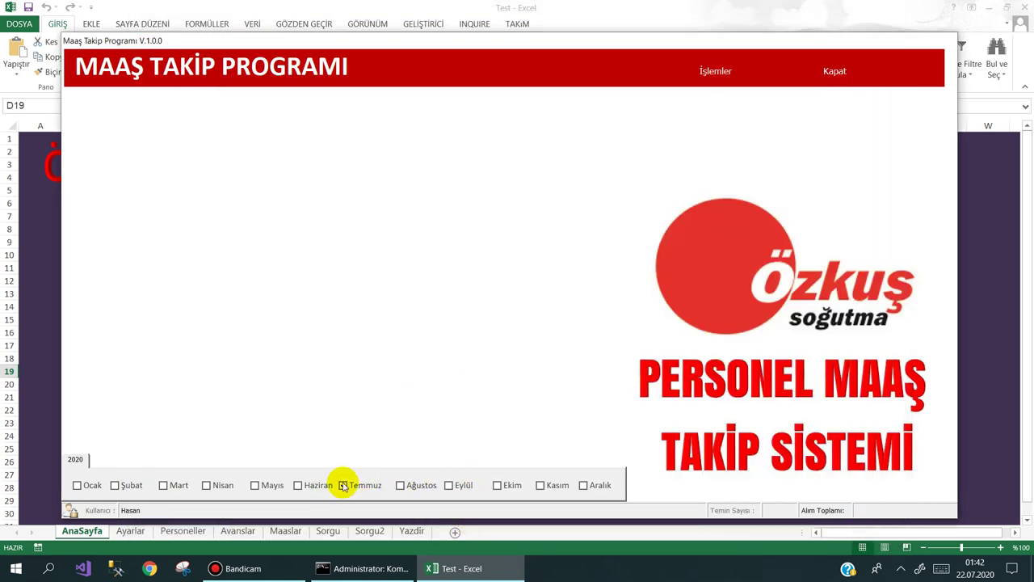
pyautogui.click(366, 568)
pyautogui.click(368, 574)
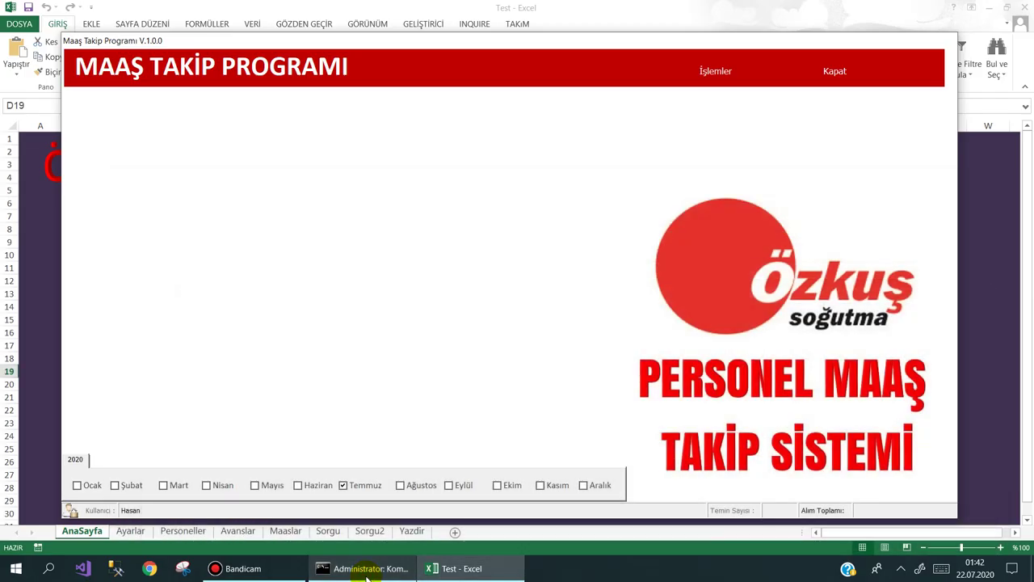
# - Attempt a new USTA advance, acknowledge the refusal, and close the employee picker
pyautogui.click(715, 71)
pyautogui.click(731, 139)
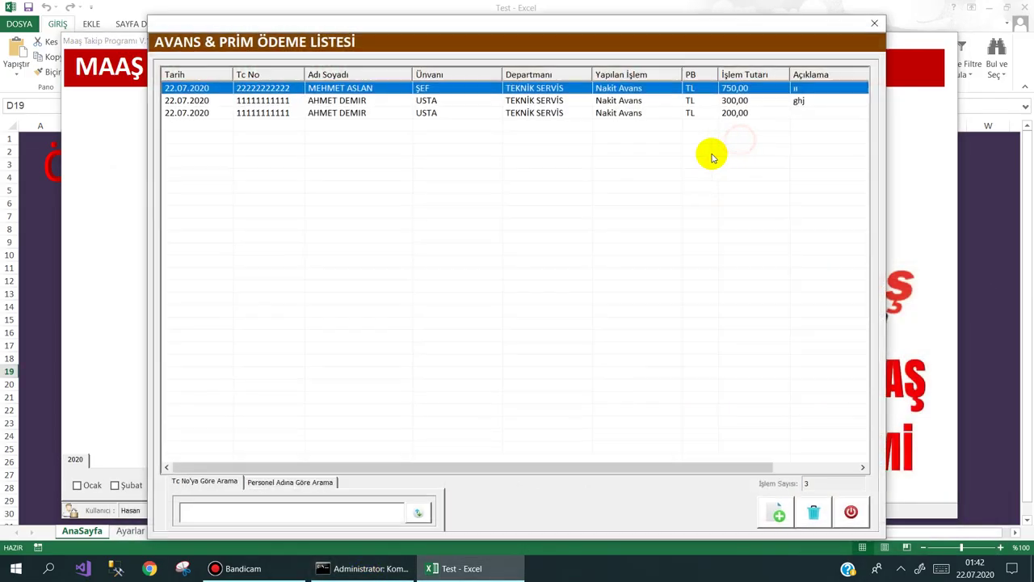
pyautogui.click(776, 509)
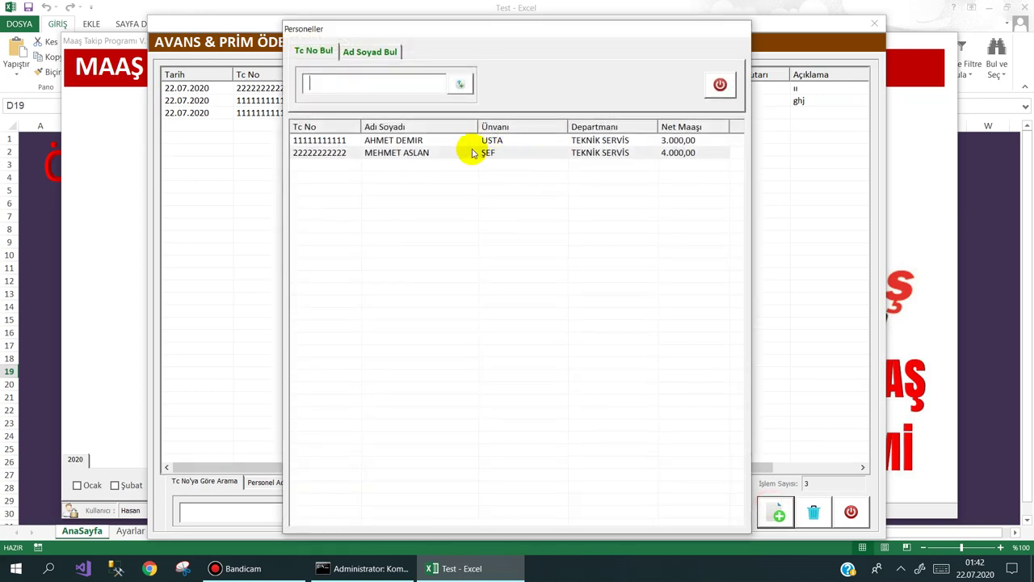
pyautogui.doubleClick(399, 140)
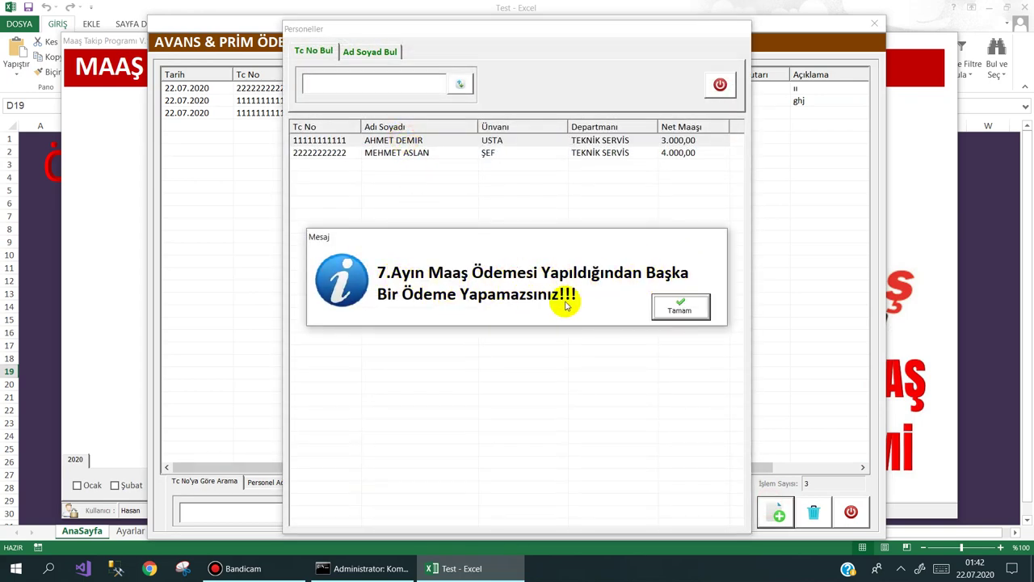
pyautogui.click(677, 307)
pyautogui.click(720, 85)
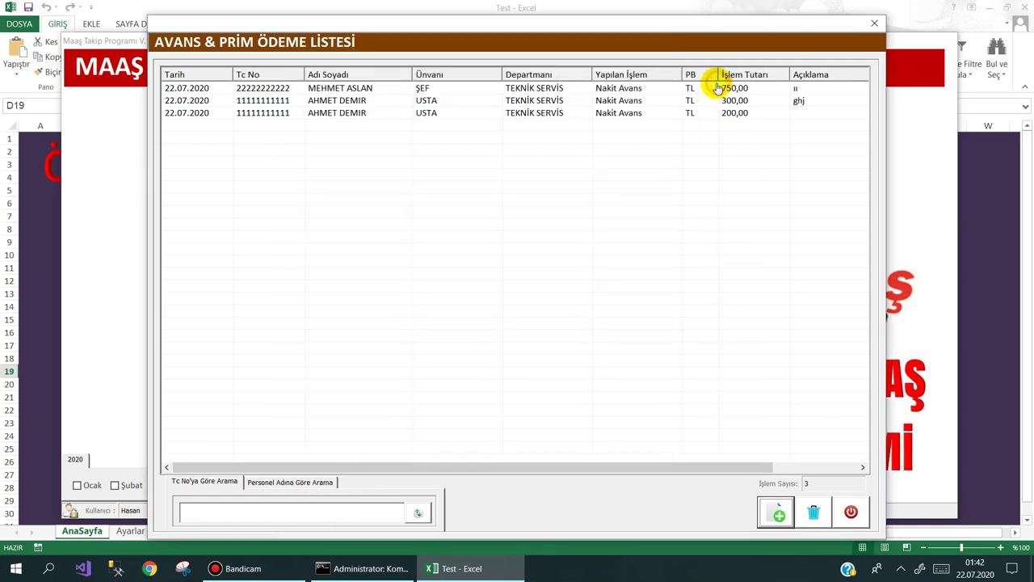
# - Open the July salary payments in Maaş Ödeme Listesi for updating
pyautogui.click(852, 510)
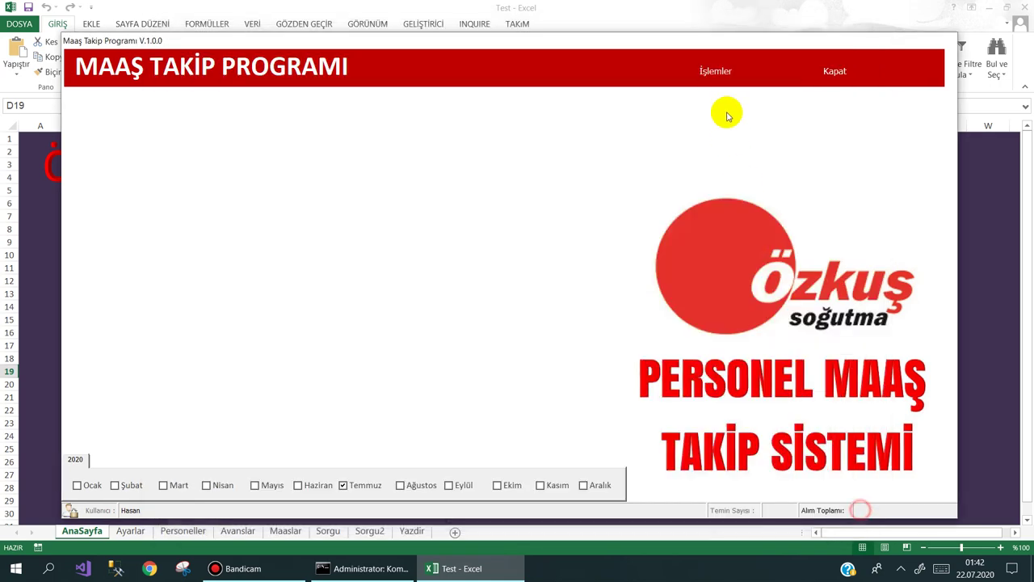
pyautogui.click(716, 71)
pyautogui.click(729, 168)
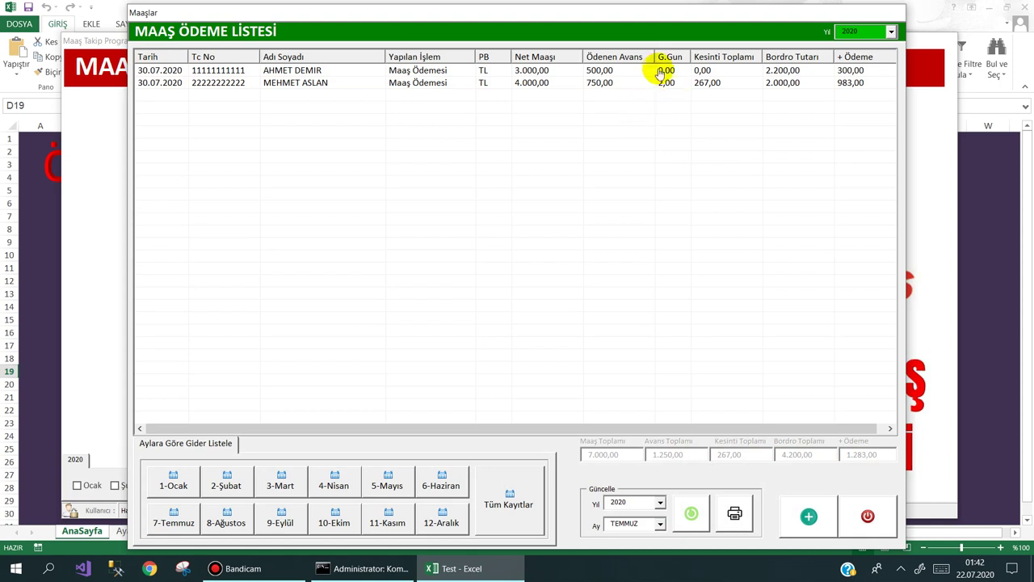
pyautogui.click(403, 71)
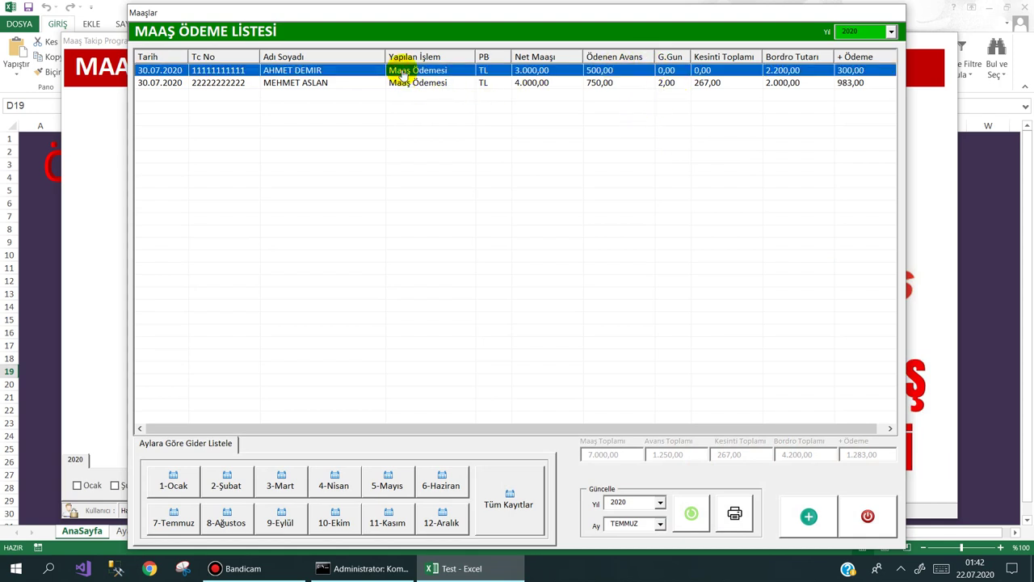
pyautogui.click(688, 522)
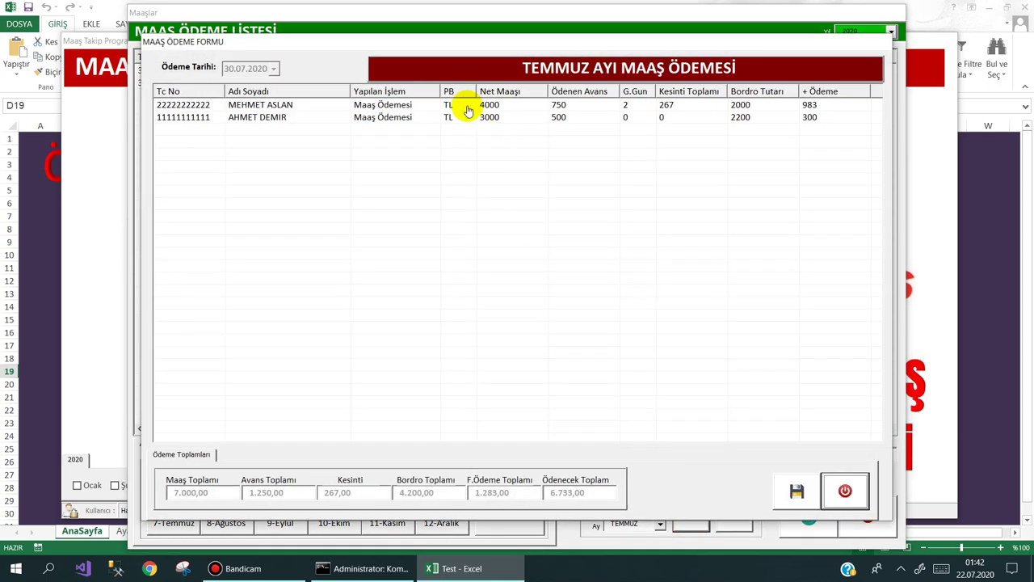
# - Change the USTA's absent days to 1 and save the updated July salaries
pyautogui.click(464, 106)
pyautogui.doubleClick(431, 118)
pyautogui.write('1')
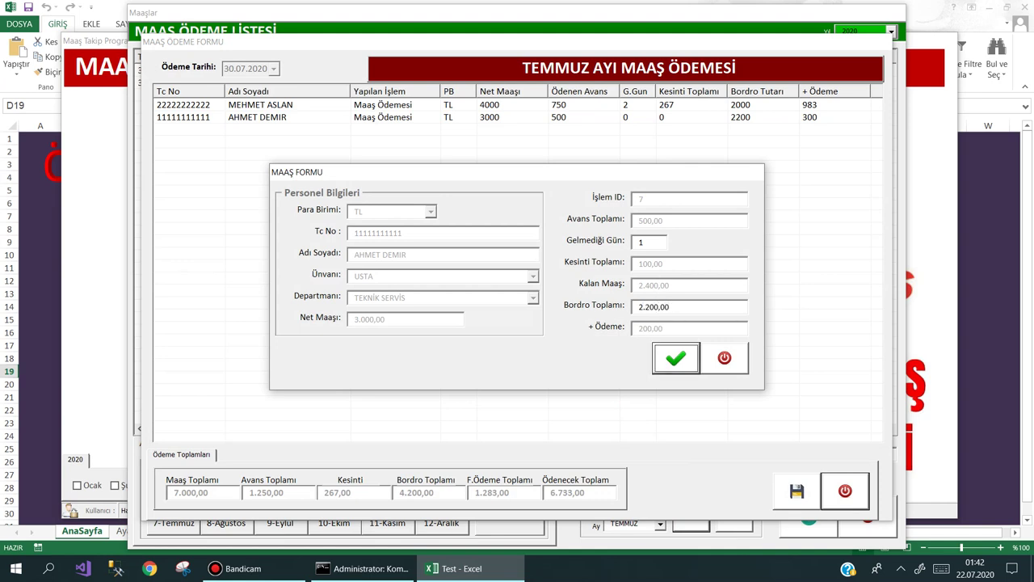
pyautogui.press('Return')
pyautogui.press('Return')
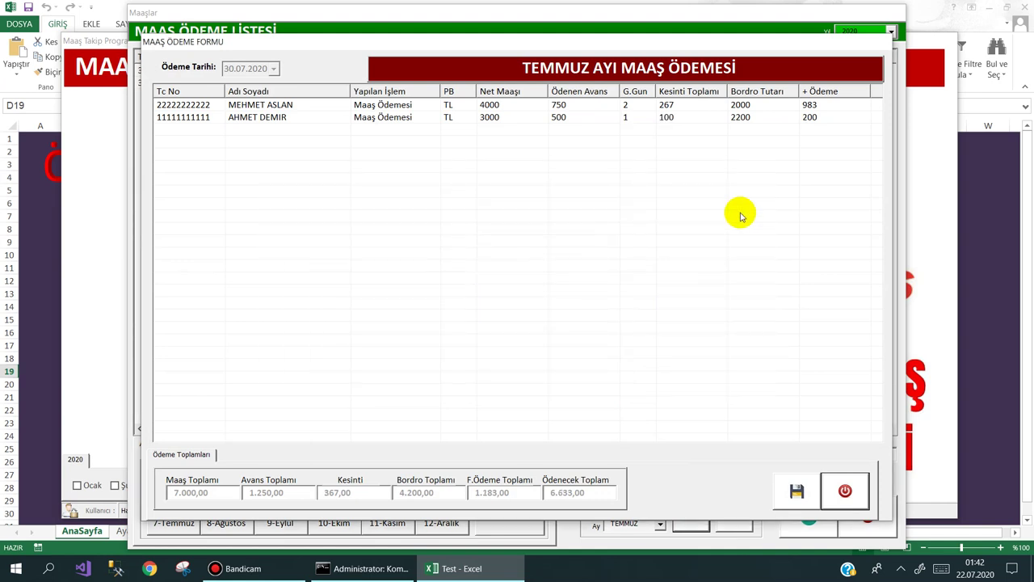
pyautogui.click(797, 491)
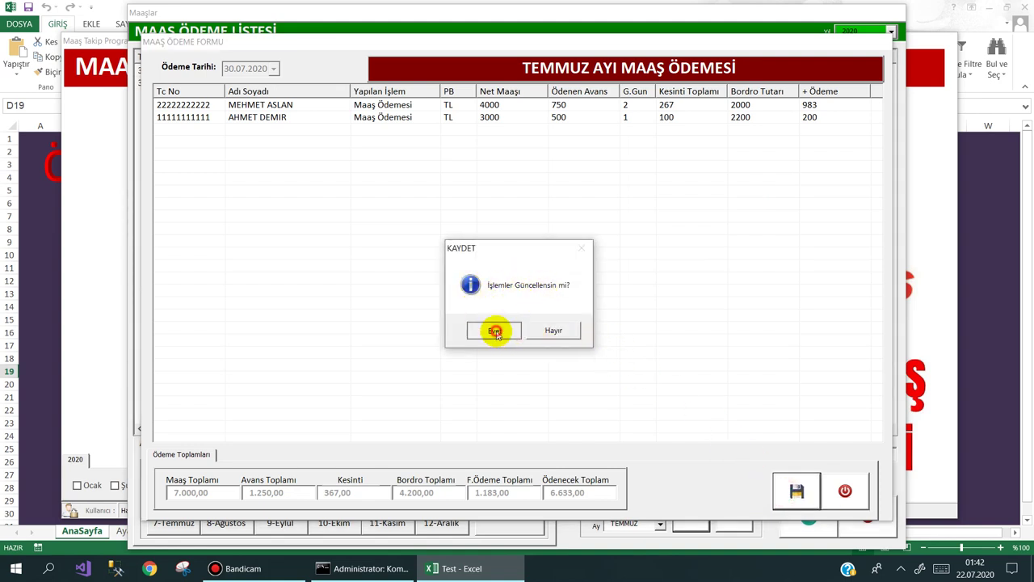
pyautogui.click(495, 332)
pyautogui.click(685, 305)
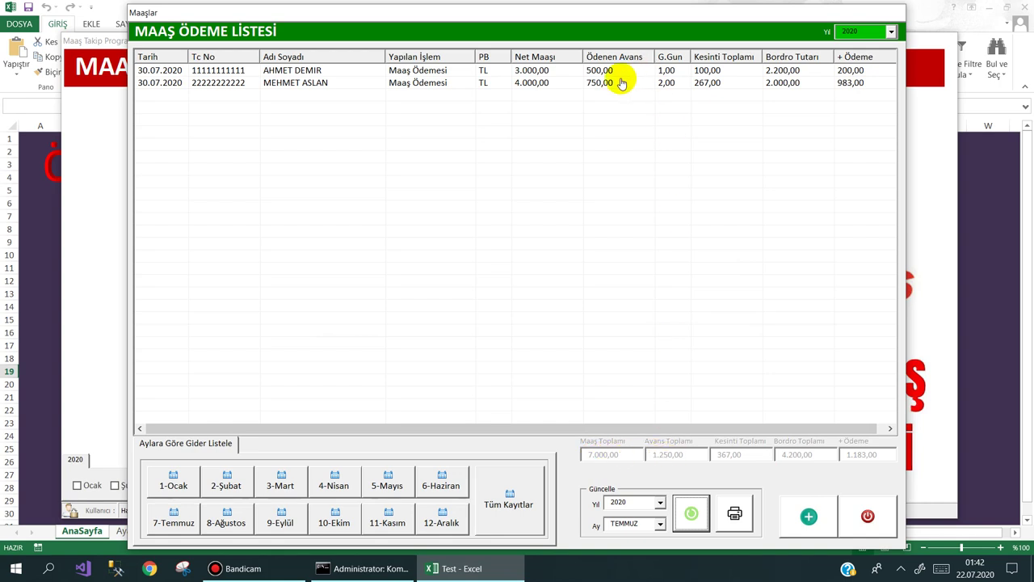
# - Filter the salary list to show only the July (7-Temmuz) records
pyautogui.click(595, 72)
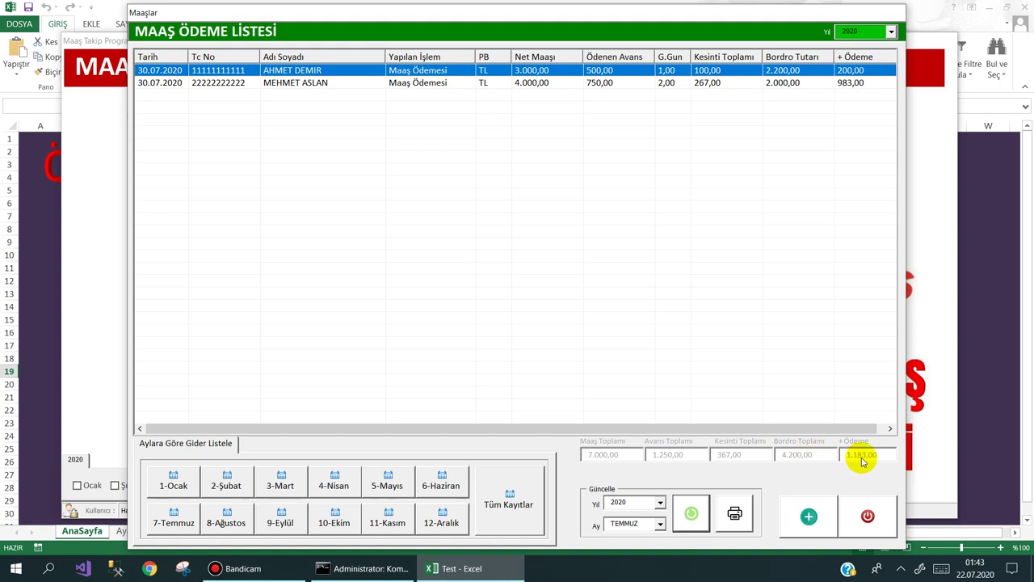
pyautogui.click(441, 488)
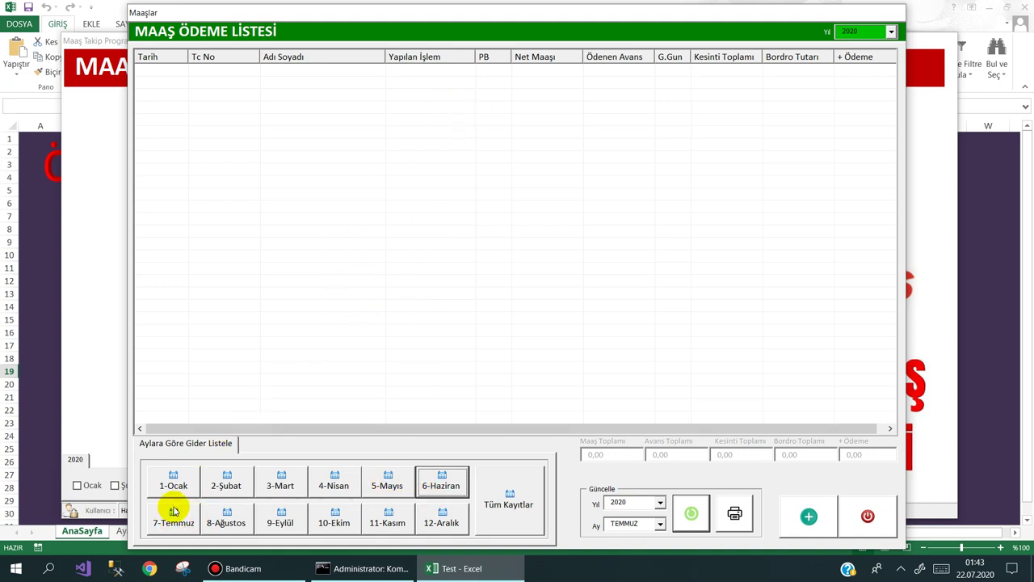
pyautogui.click(174, 510)
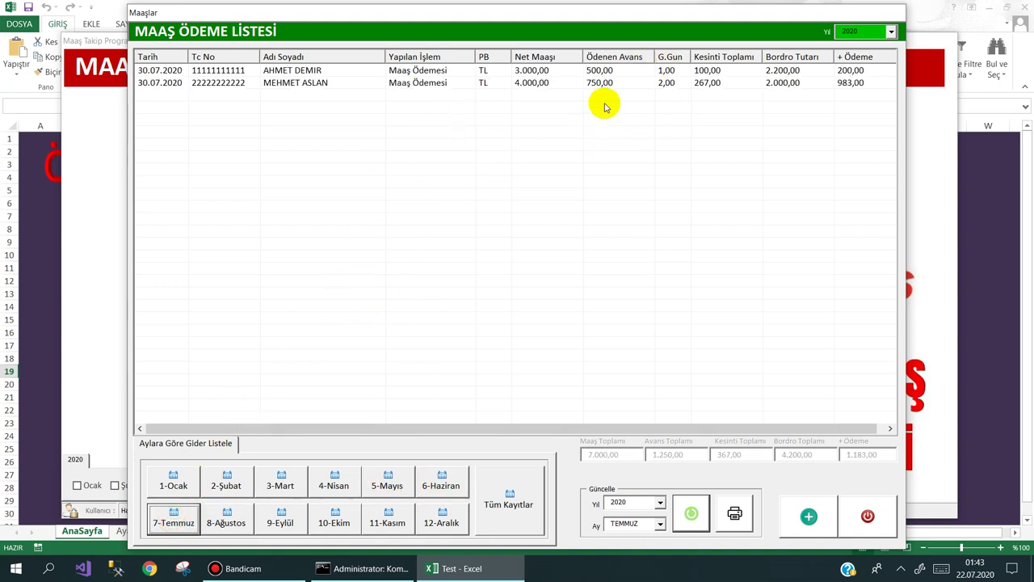
# - Export the July payroll as a PDF named t and place it on the desktop
pyautogui.click(734, 516)
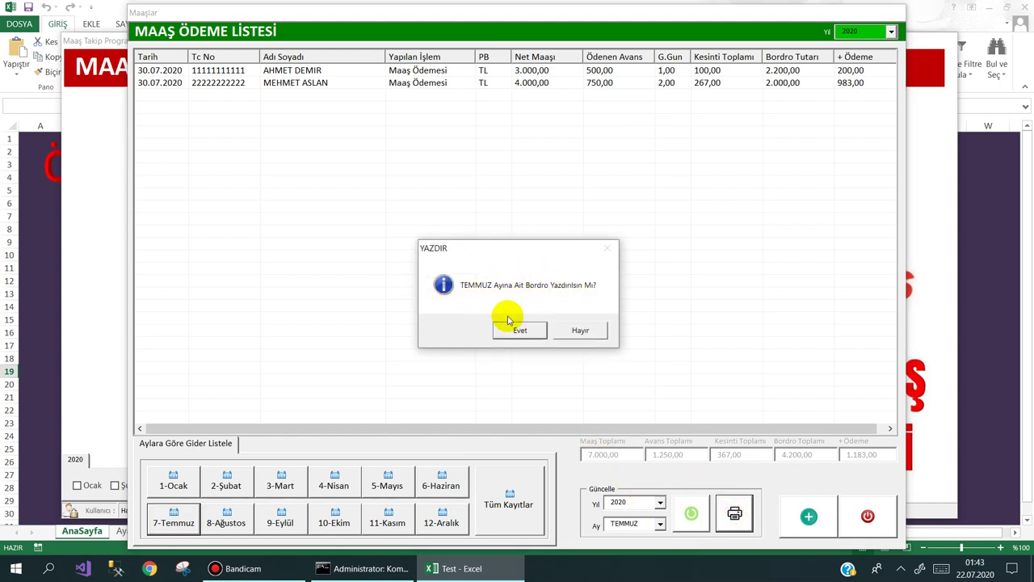
pyautogui.click(521, 331)
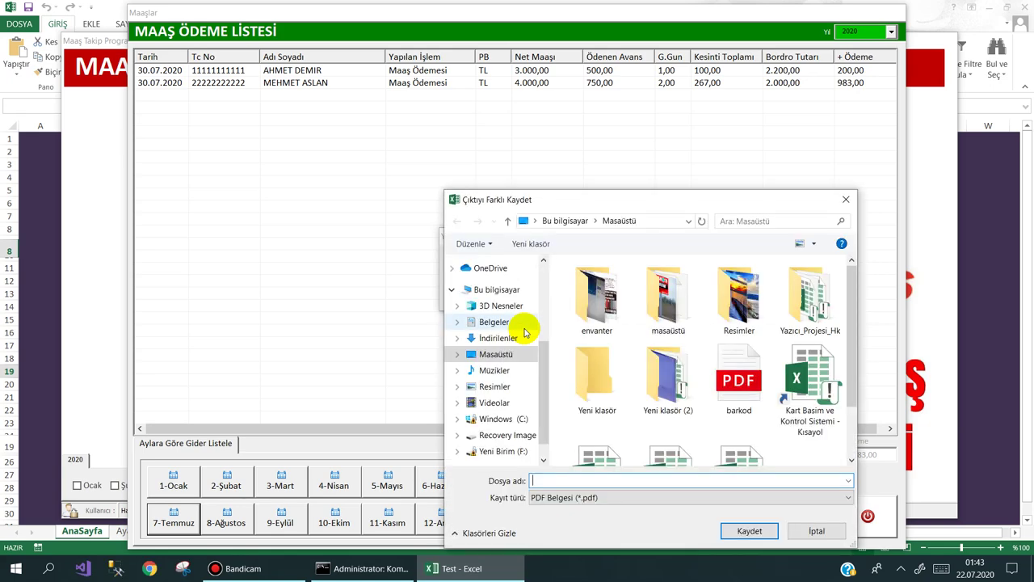
pyautogui.write('t')
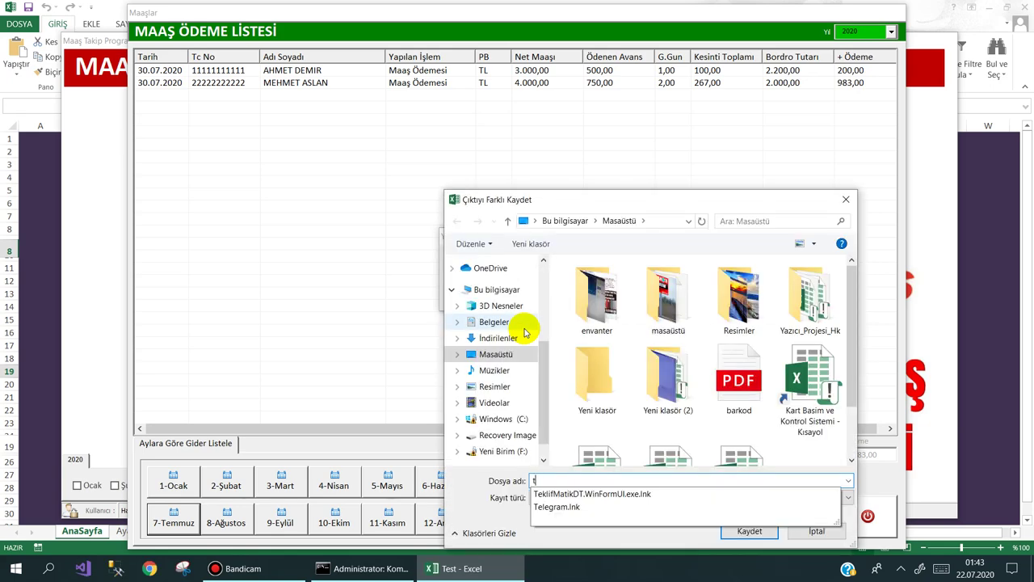
pyautogui.press('Return')
pyautogui.press('Return')
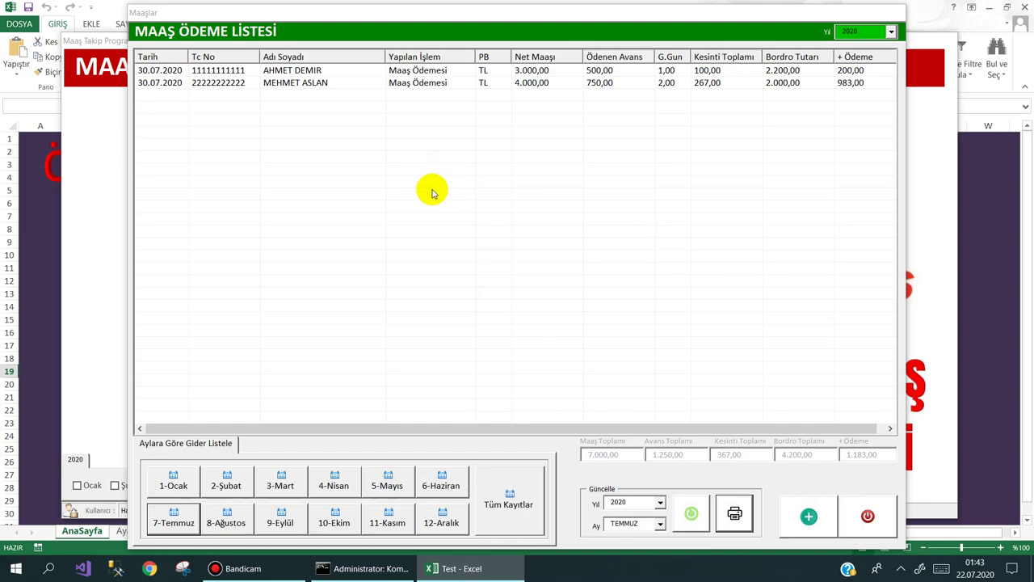
pyautogui.press('super+d')
pyautogui.moveTo(434, 189)
pyautogui.mouseDown()
pyautogui.moveTo(307, 288)
pyautogui.moveTo(229, 287)
pyautogui.mouseUp()
# - Open t.pdf in Edge, zoom in to review the July payroll, then close it
pyautogui.doubleClick(230, 287)
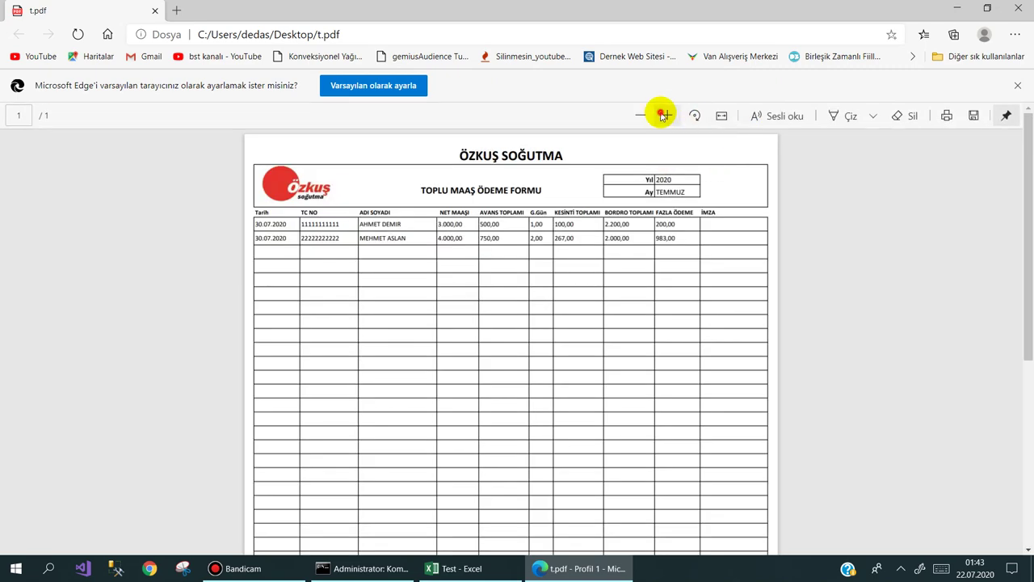
pyautogui.click(666, 114)
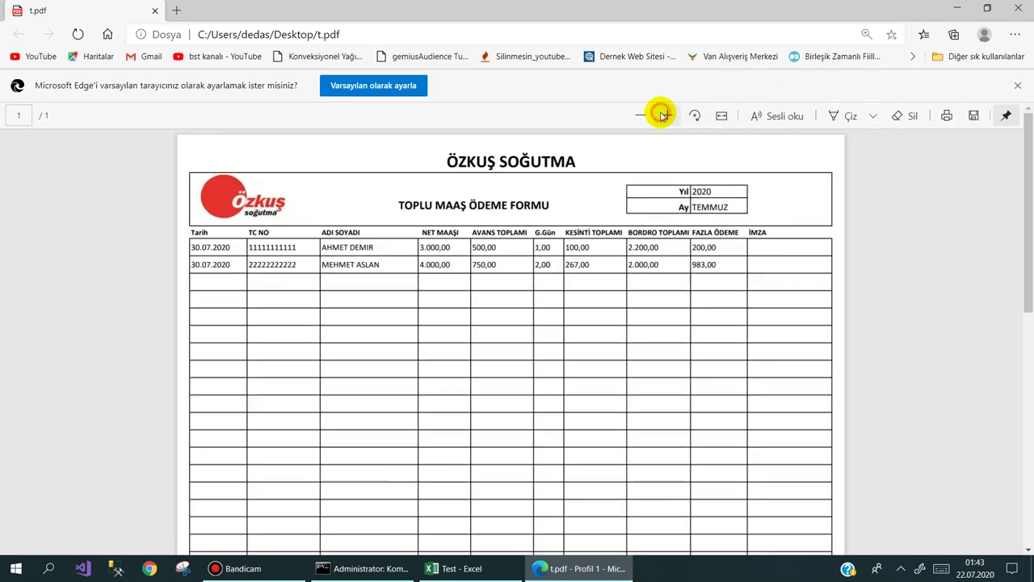
pyautogui.click(666, 114)
pyautogui.click(665, 115)
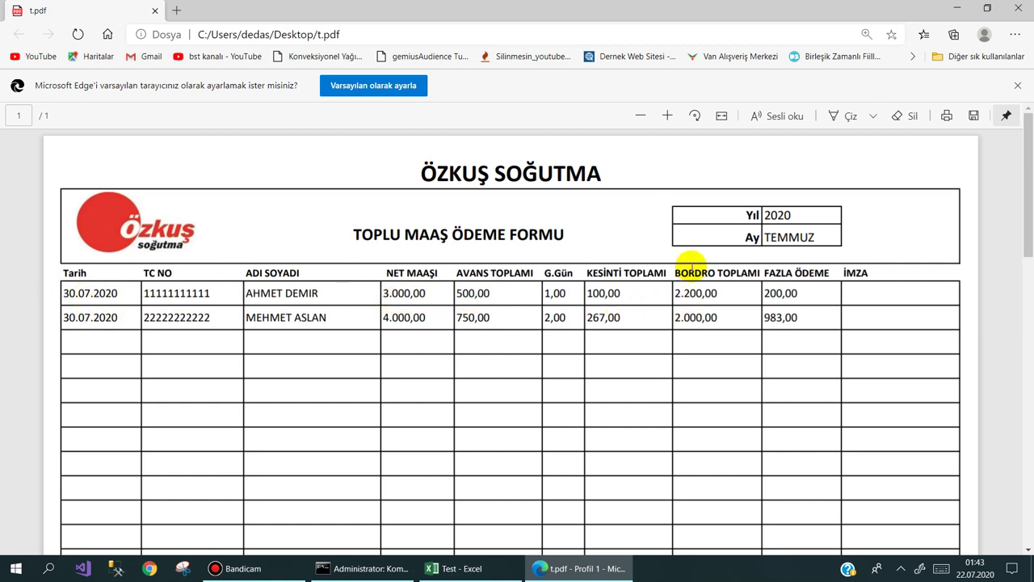
pyautogui.moveTo(1028, 219)
pyautogui.mouseDown()
pyautogui.moveTo(1018, 503)
pyautogui.moveTo(1028, 196)
pyautogui.mouseUp()
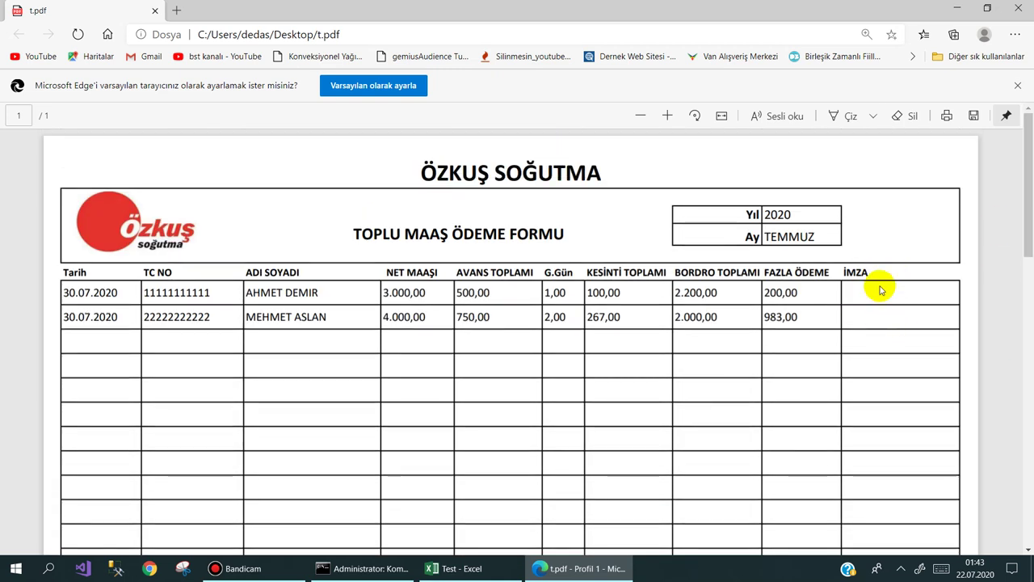
pyautogui.click(1018, 9)
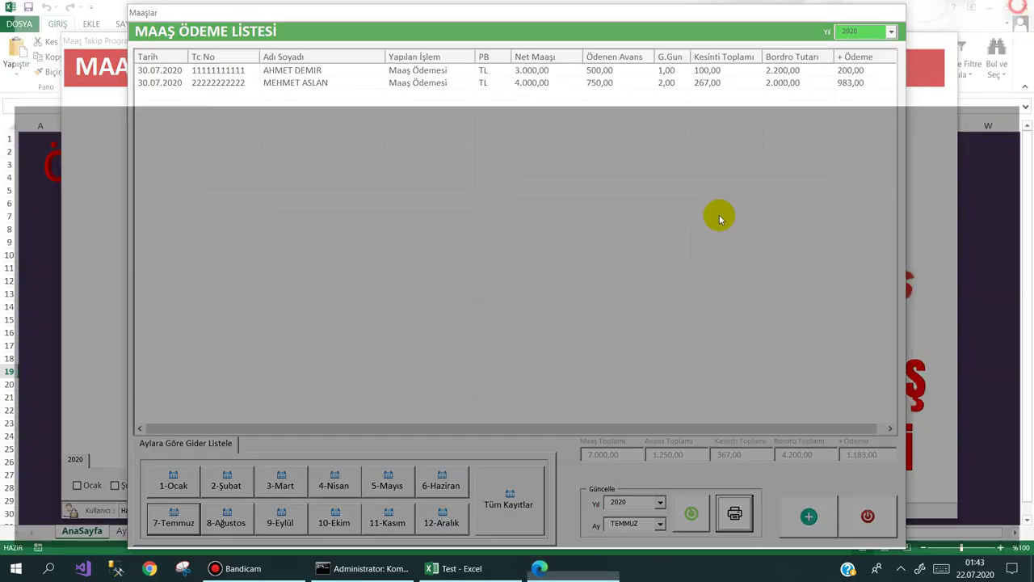
# - Close the salary list and set the system date to 22.08.2020 in Command Prompt
pyautogui.click(876, 511)
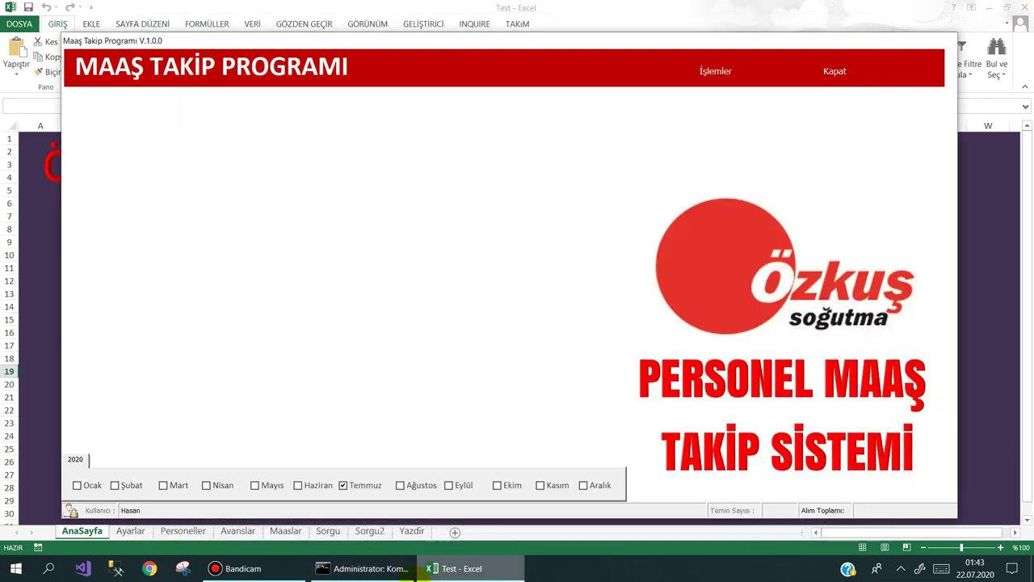
pyautogui.click(360, 568)
pyautogui.press('Up')
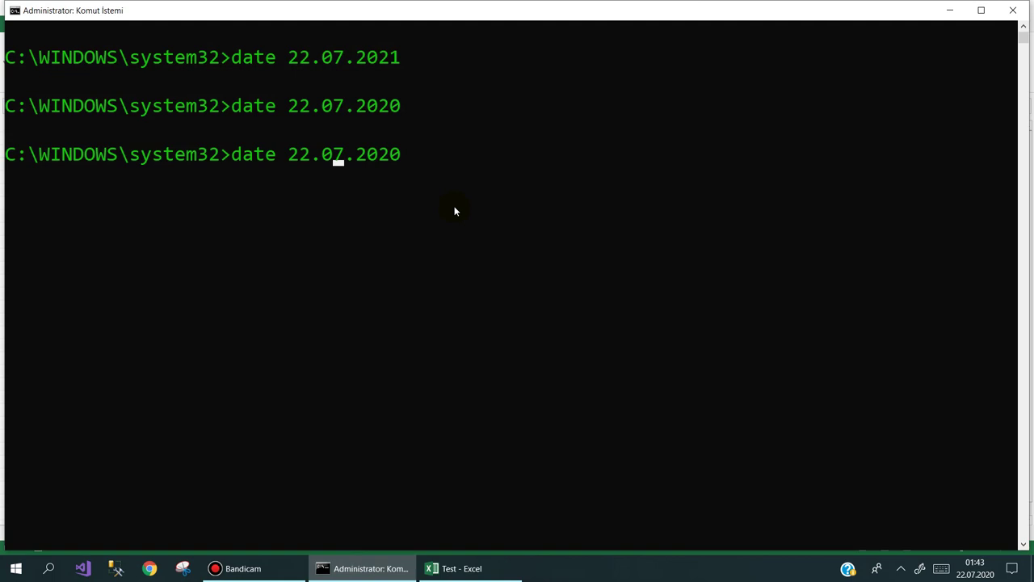
pyautogui.write('8')
pyautogui.press('Return')
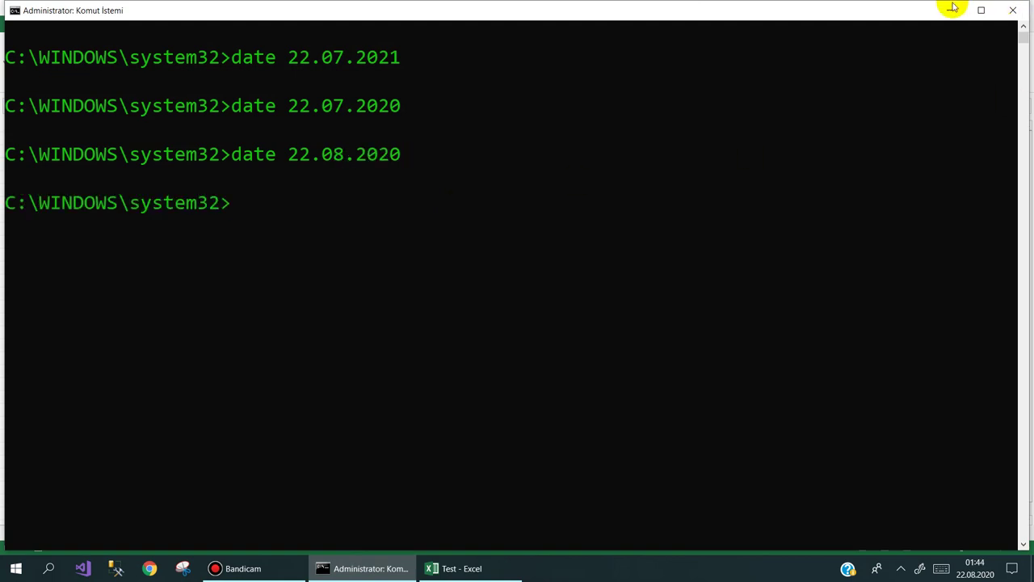
pyautogui.click(947, 11)
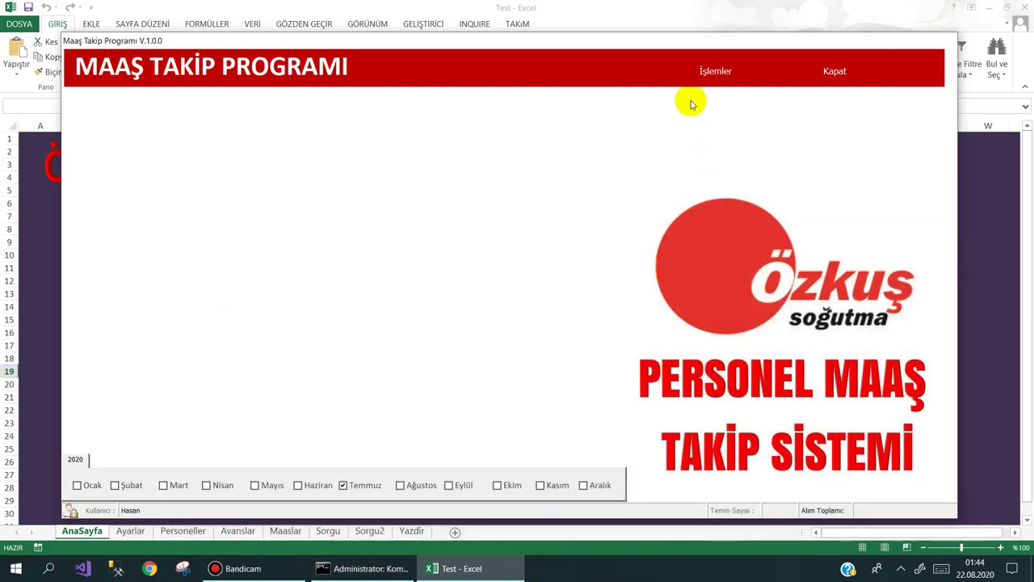
pyautogui.click(705, 81)
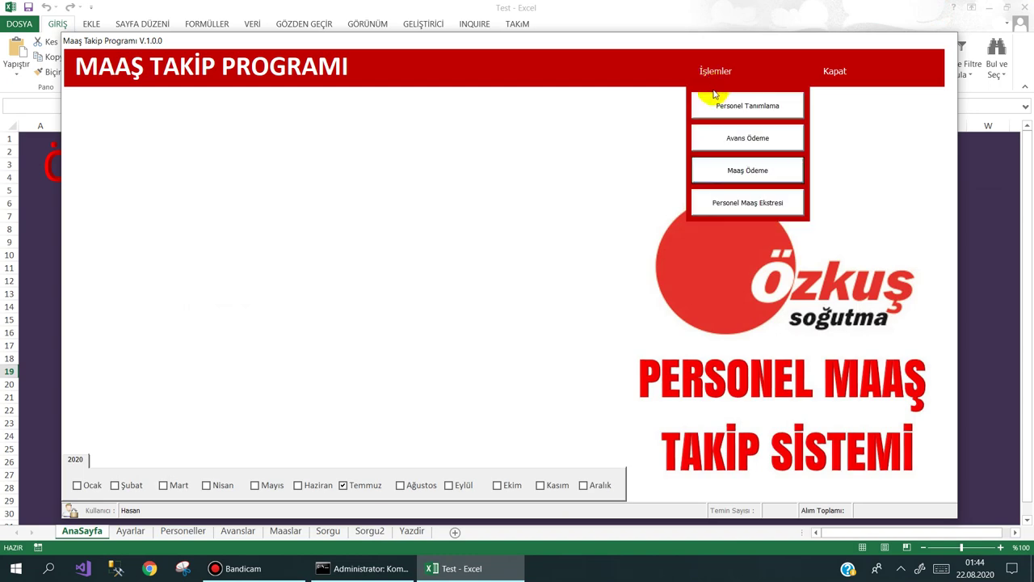
# - Record a 400,00 TL Nakit Avans for the first employee, dated 22.08.2020
pyautogui.click(745, 141)
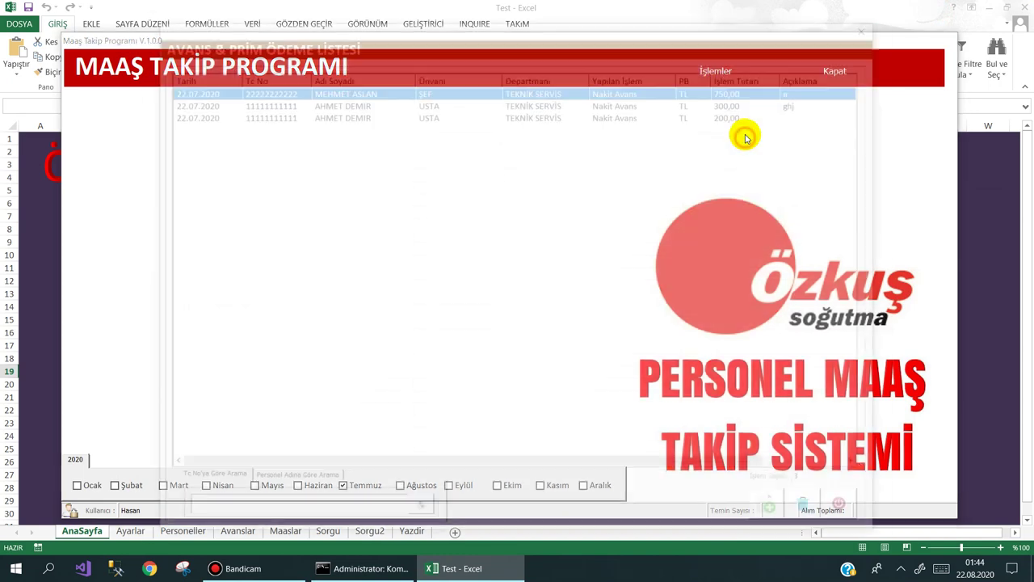
pyautogui.click(777, 511)
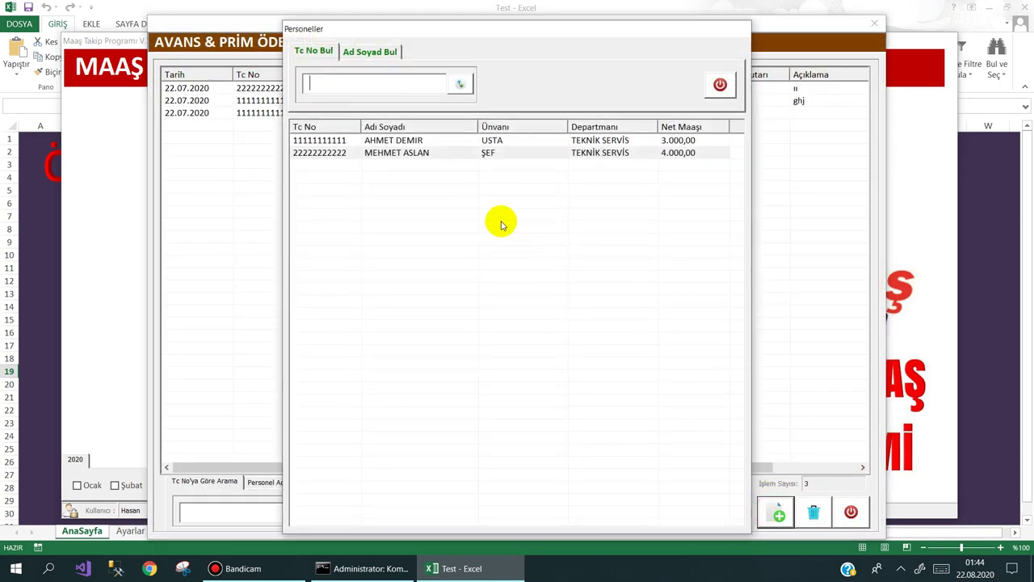
pyautogui.doubleClick(412, 140)
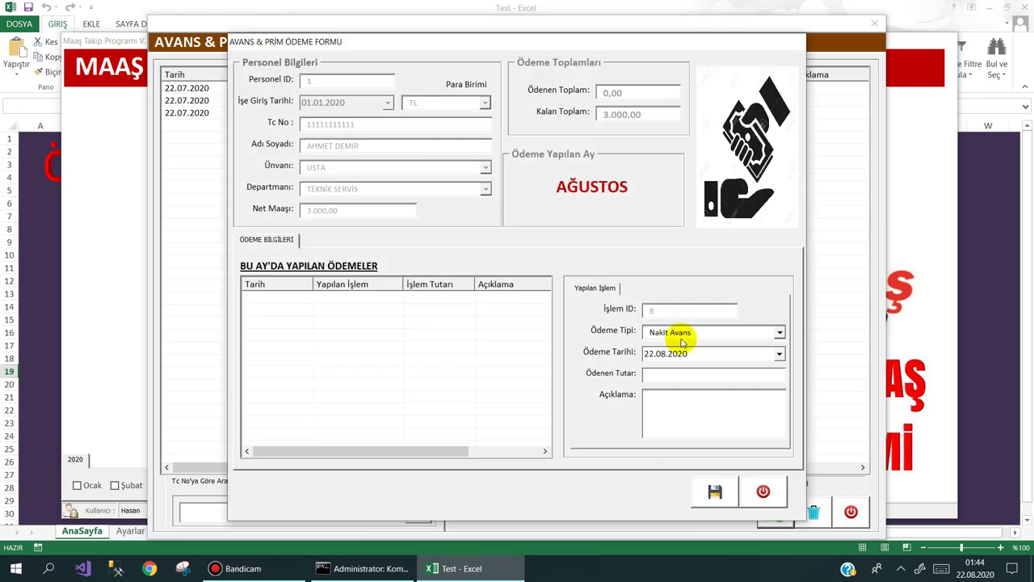
pyautogui.write('400')
pyautogui.click(714, 491)
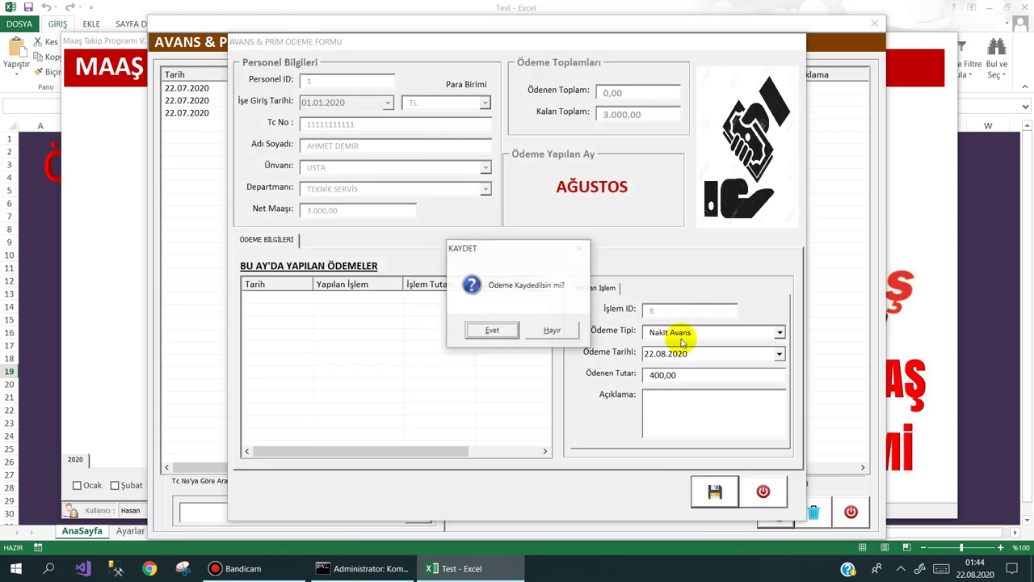
pyautogui.press('Return')
pyautogui.press('Return')
# - Close the advance list and prepare a new salary payment list of employees
pyautogui.click(852, 511)
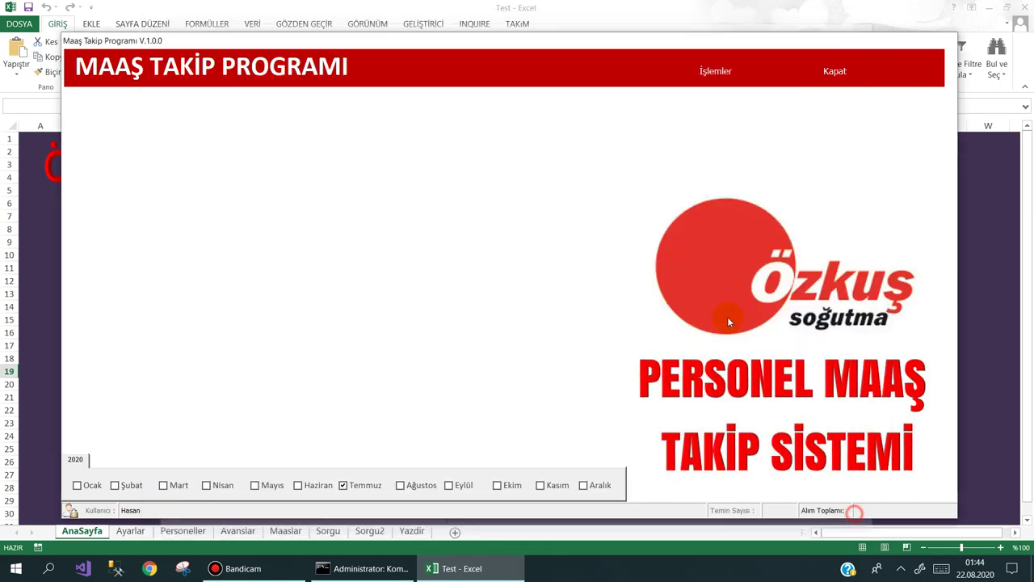
pyautogui.click(723, 79)
pyautogui.click(745, 172)
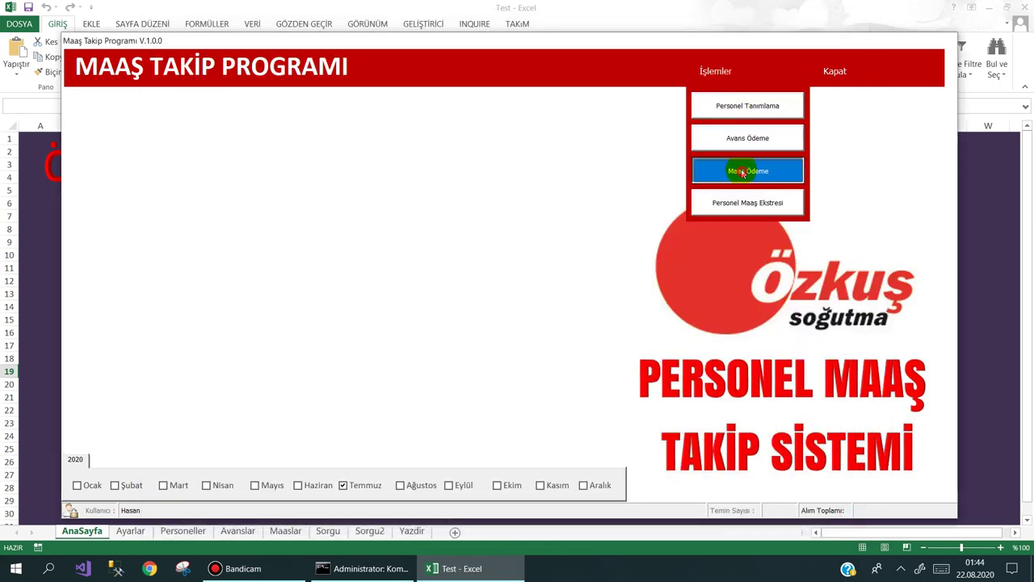
pyautogui.click(803, 517)
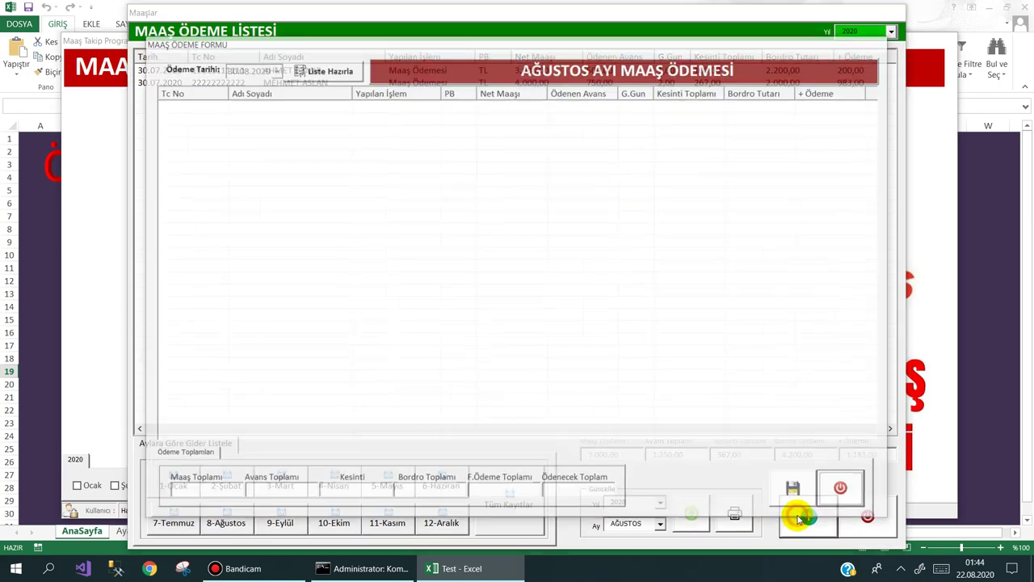
pyautogui.click(341, 73)
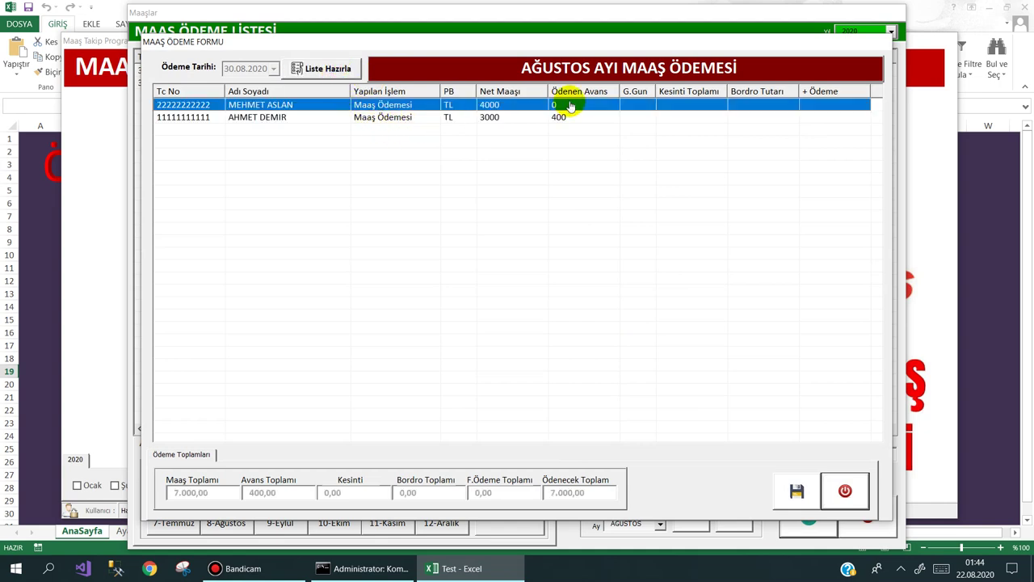
# - Enter absent days and payroll details for both employees
pyautogui.click(513, 118)
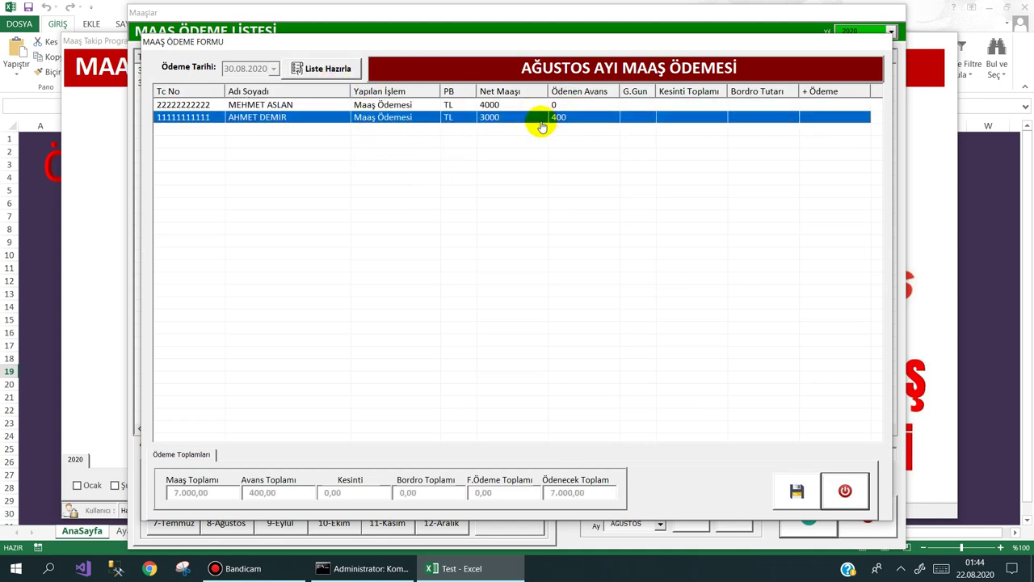
pyautogui.doubleClick(422, 106)
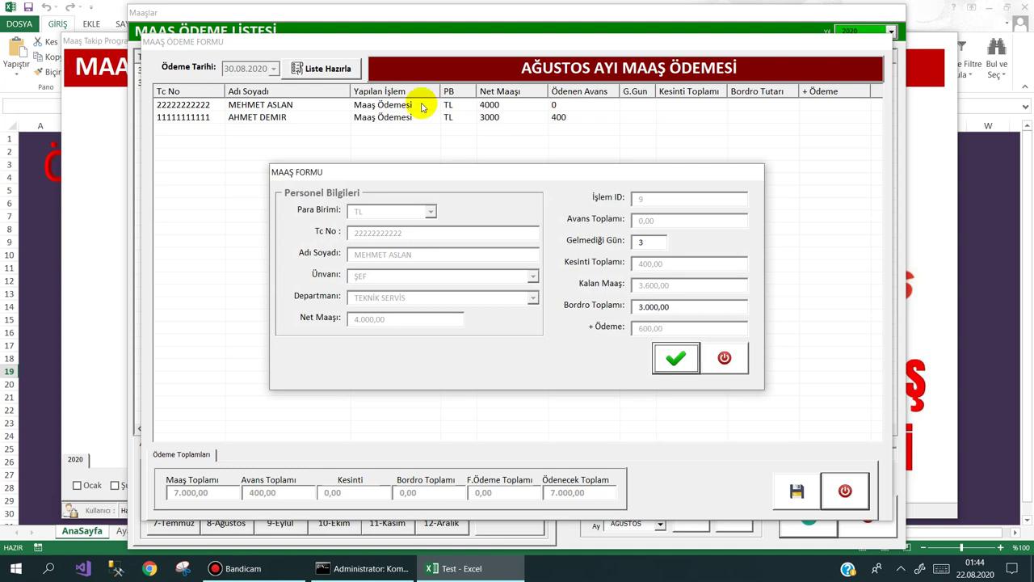
pyautogui.press('Return')
pyautogui.press('Return')
pyautogui.doubleClick(468, 120)
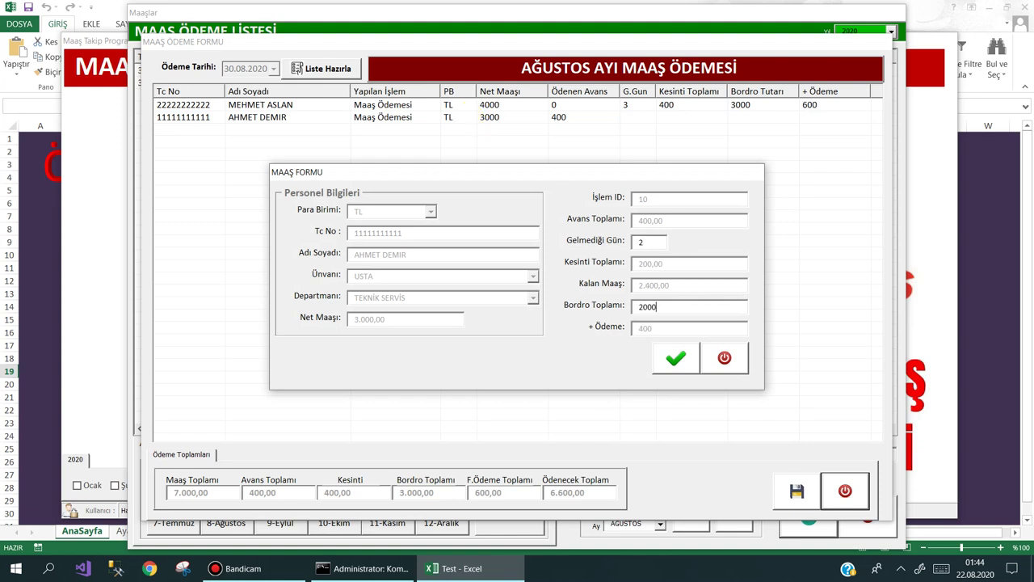
pyautogui.press('Return')
pyautogui.press('Return')
# - Save the August salaries dated 30.08.2020, check the new row, and close the list
pyautogui.click(797, 490)
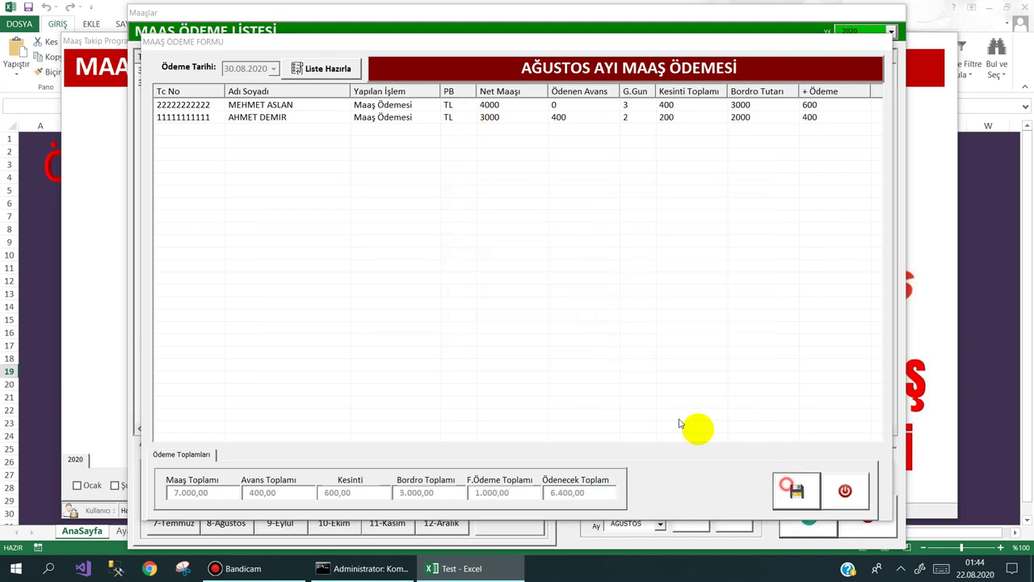
pyautogui.click(519, 321)
pyautogui.click(682, 307)
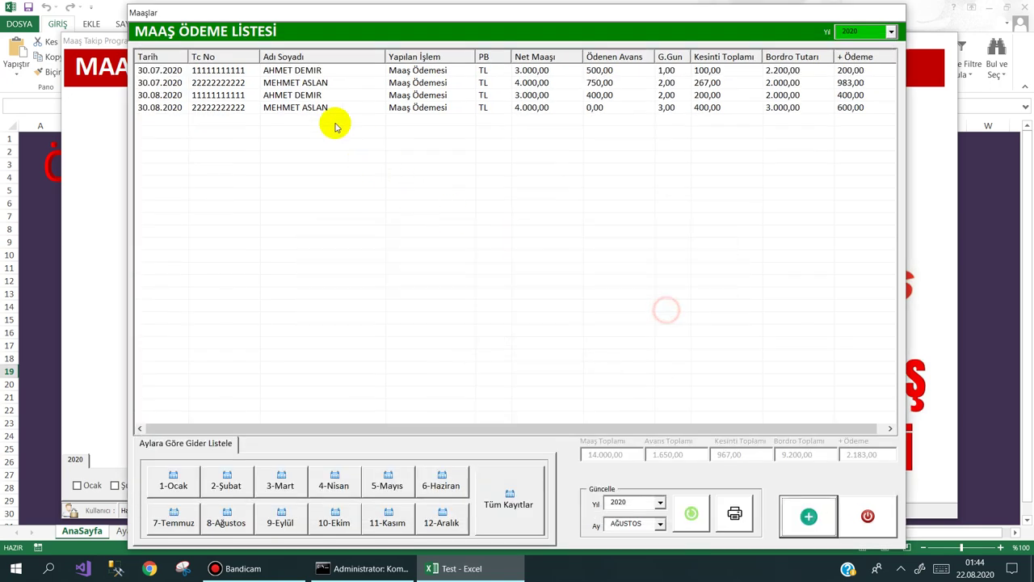
pyautogui.click(150, 72)
pyautogui.click(166, 95)
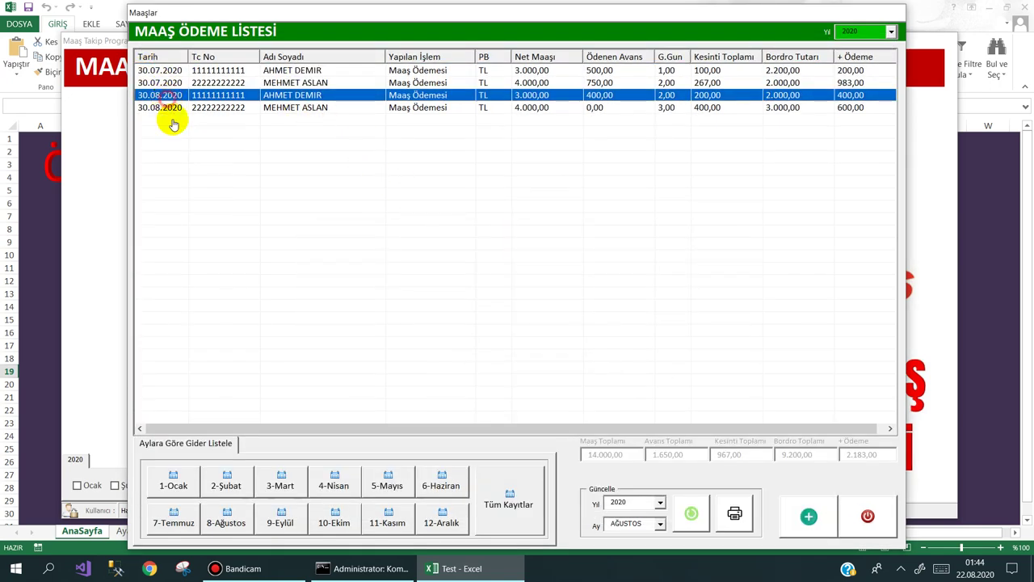
pyautogui.click(854, 519)
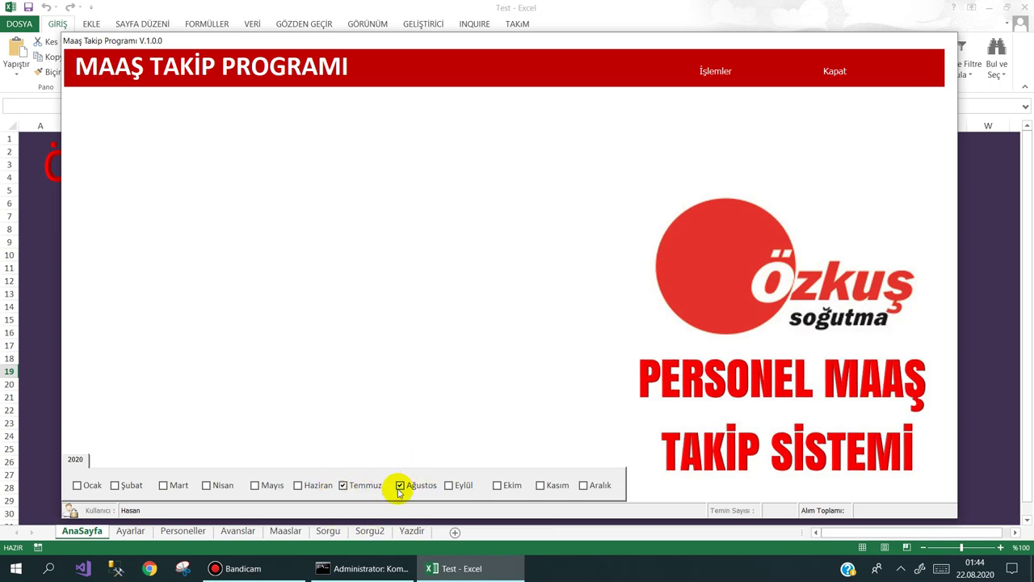
# - Try adding an August advance for the second employee and dismiss the refusal warning
pyautogui.click(710, 66)
pyautogui.click(721, 138)
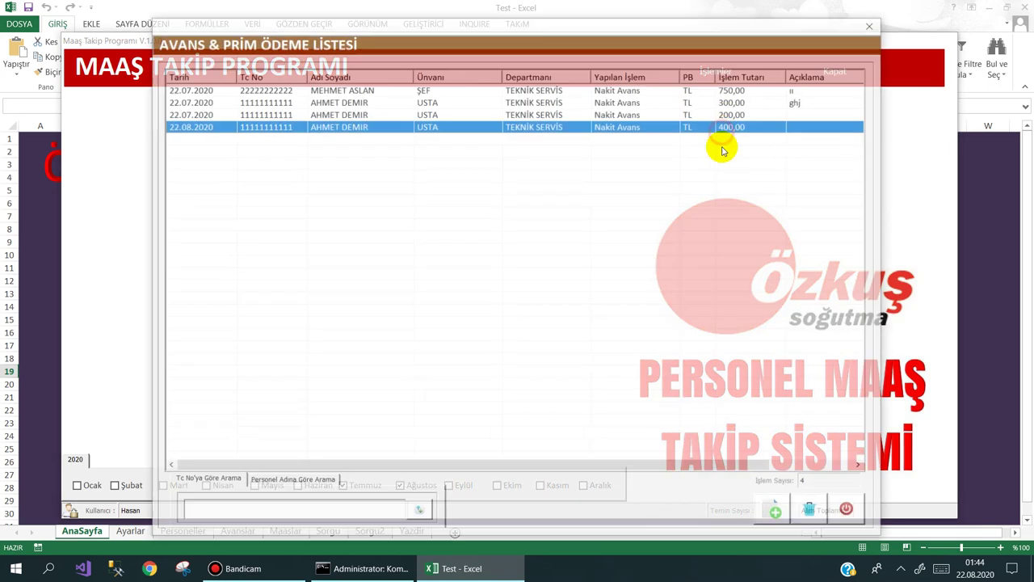
pyautogui.click(779, 514)
pyautogui.doubleClick(491, 153)
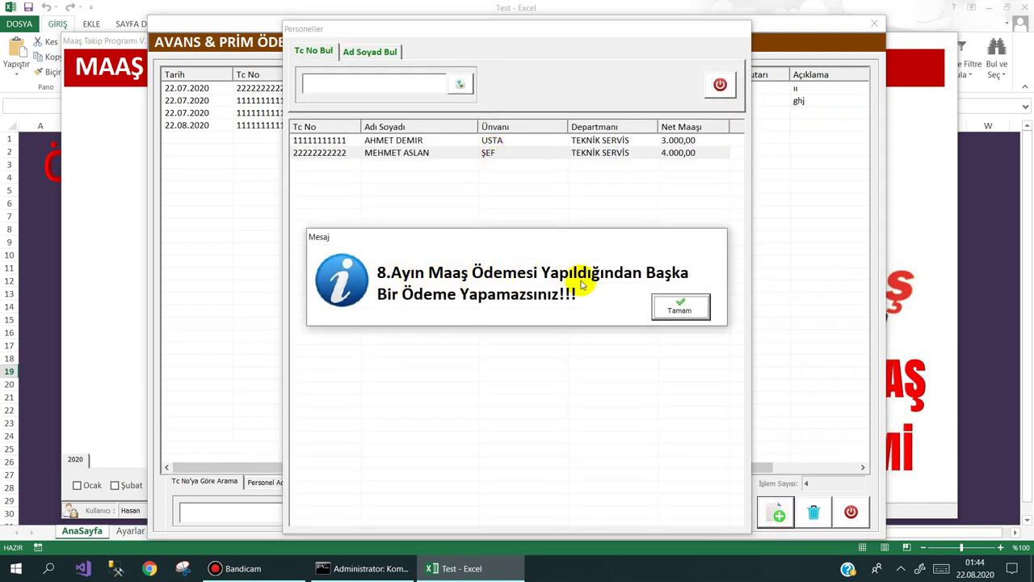
pyautogui.click(680, 311)
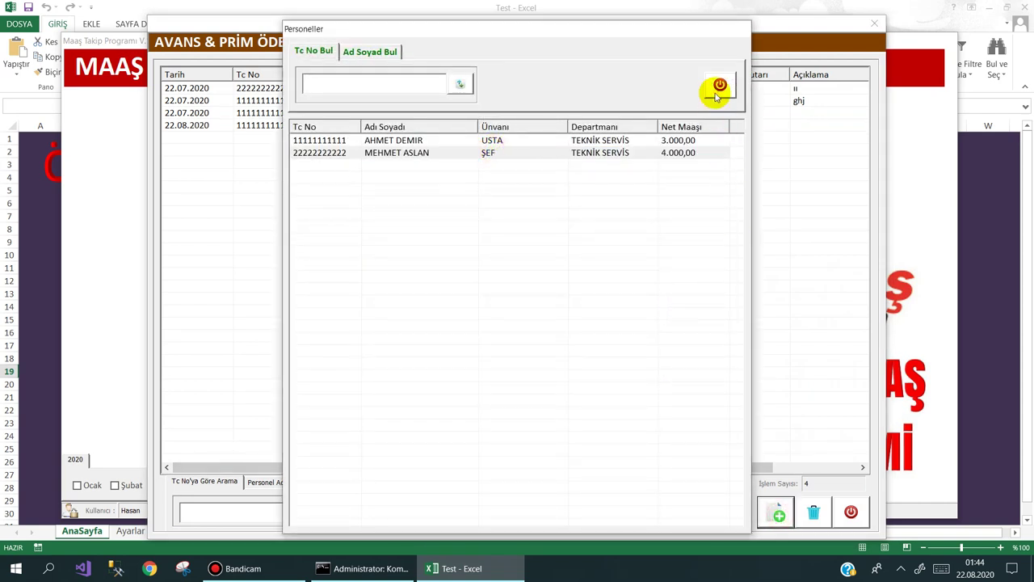
pyautogui.click(717, 86)
pyautogui.click(848, 511)
pyautogui.click(701, 77)
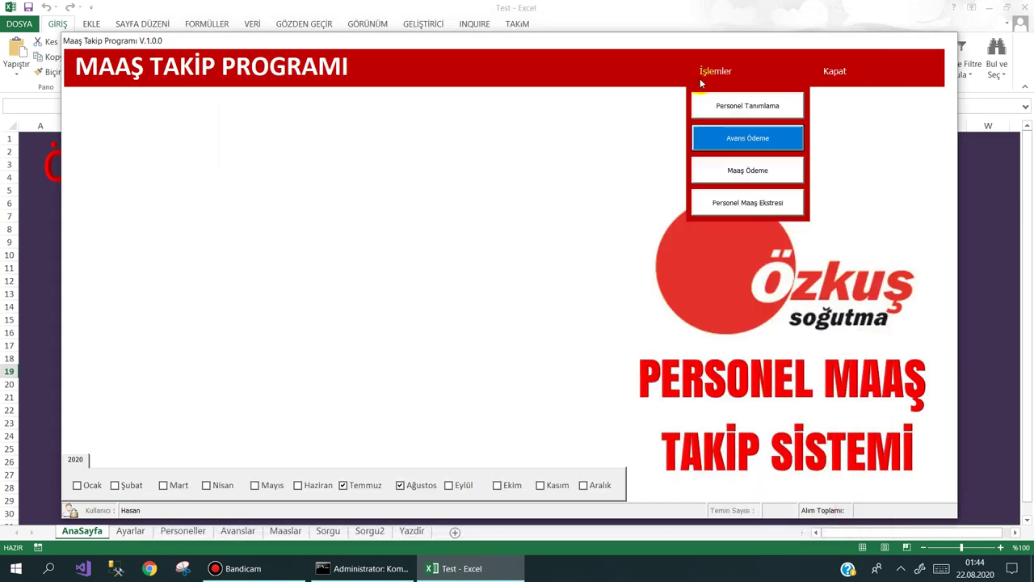
# - Export the AĞUSTOS salary payment list as a PDF named a to the desktop
pyautogui.click(732, 173)
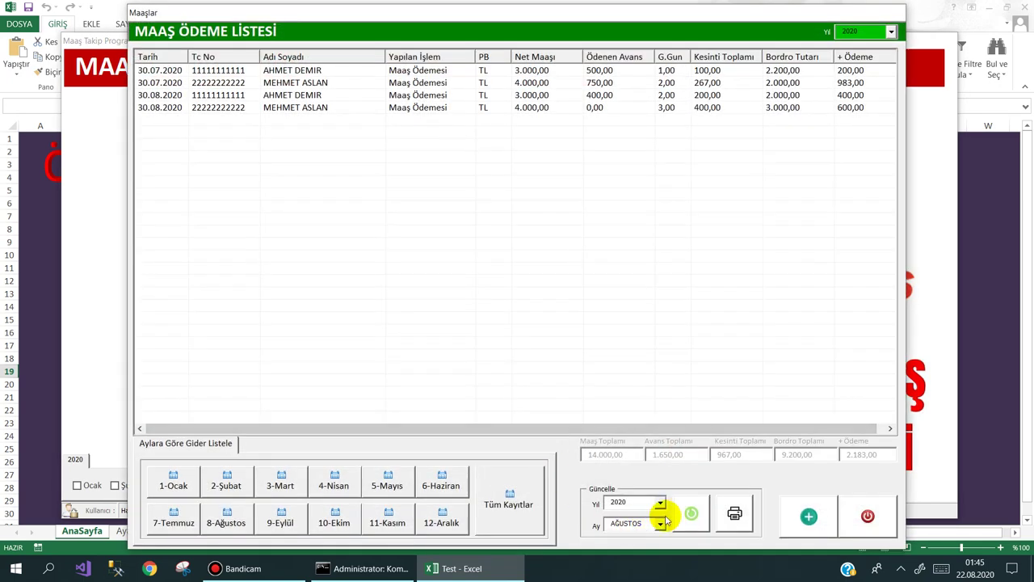
pyautogui.click(659, 525)
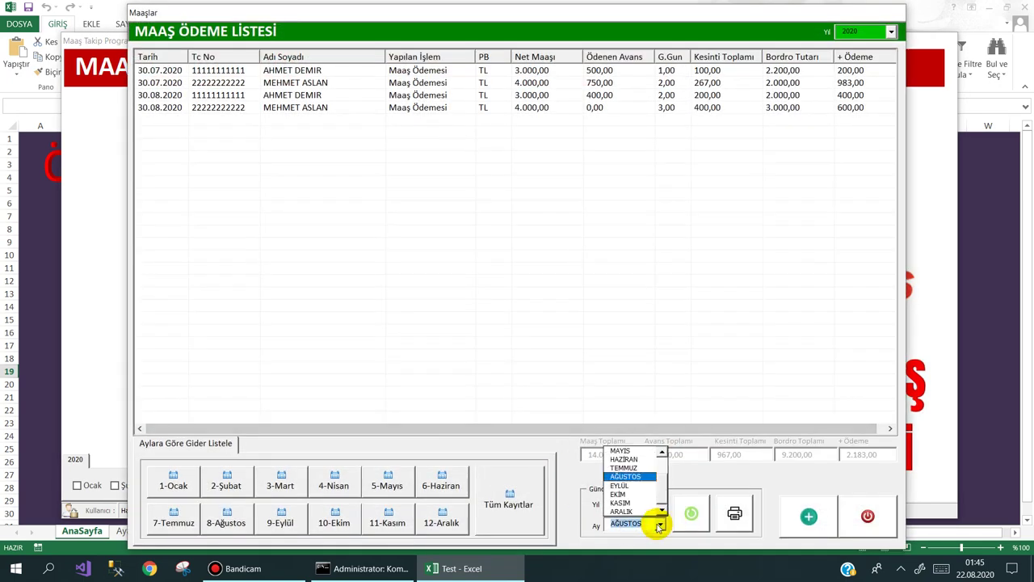
pyautogui.click(638, 477)
pyautogui.click(734, 513)
pyautogui.click(521, 331)
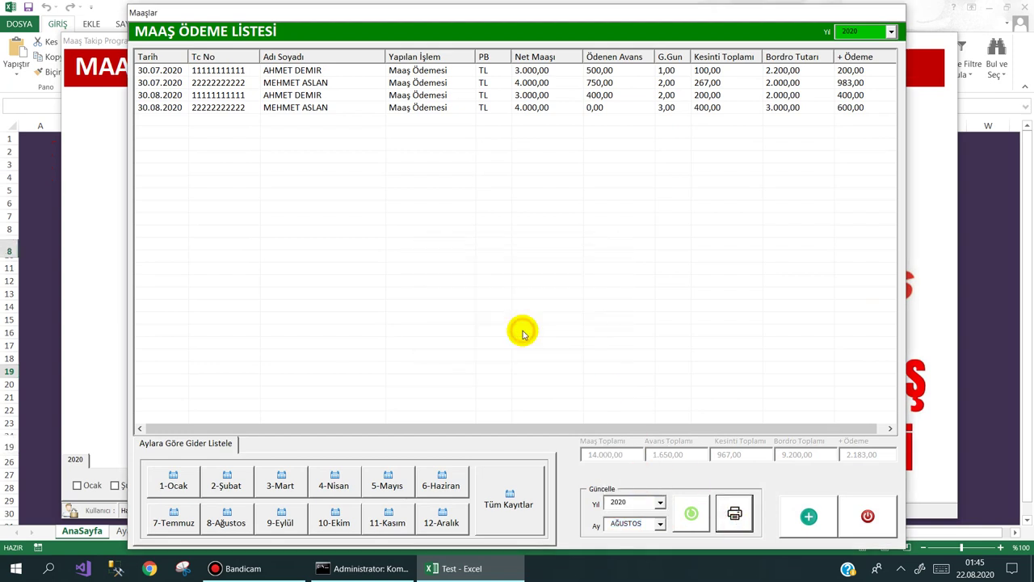
pyautogui.write('a')
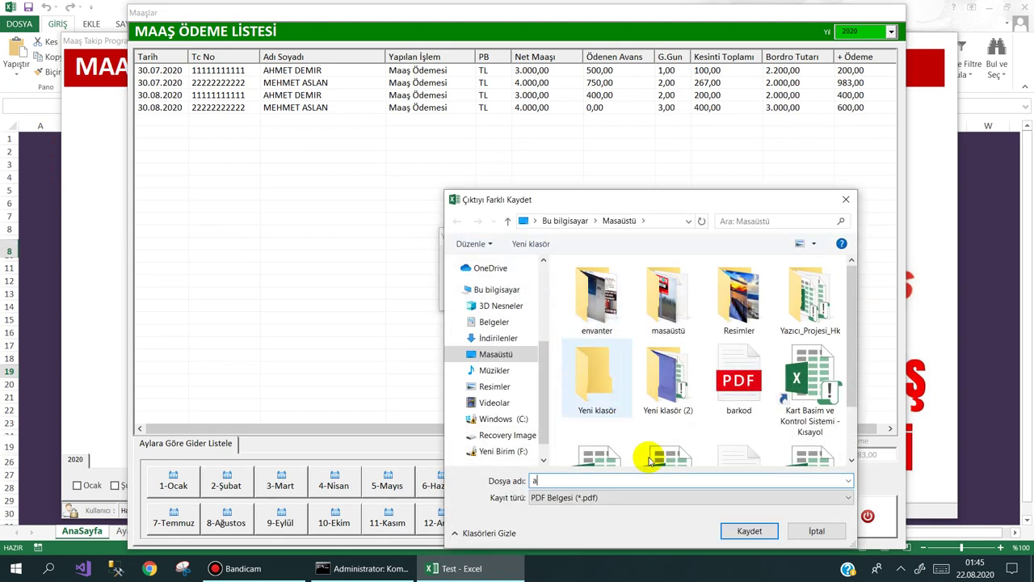
pyautogui.click(742, 531)
pyautogui.press('Return')
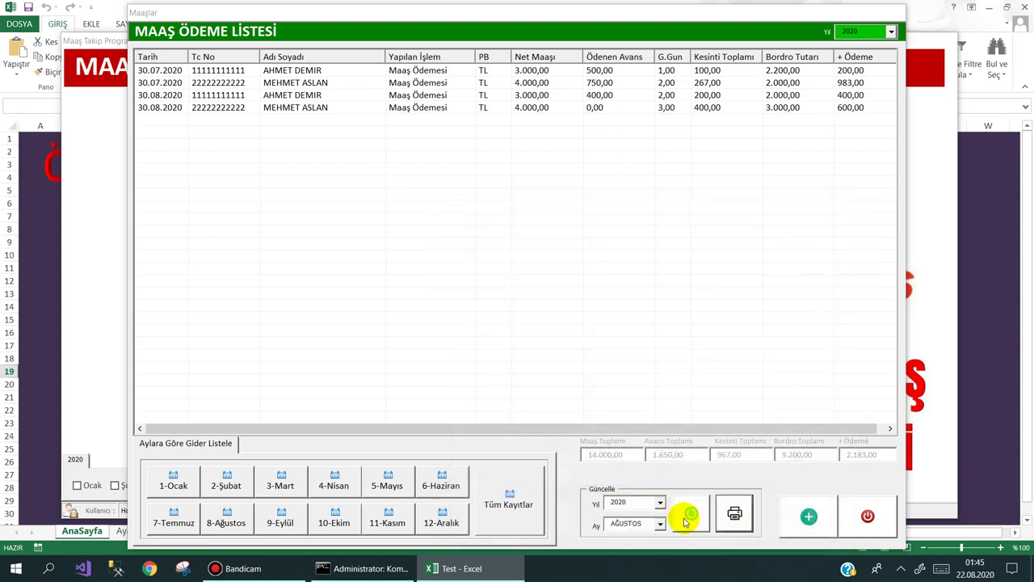
pyautogui.press('super+d')
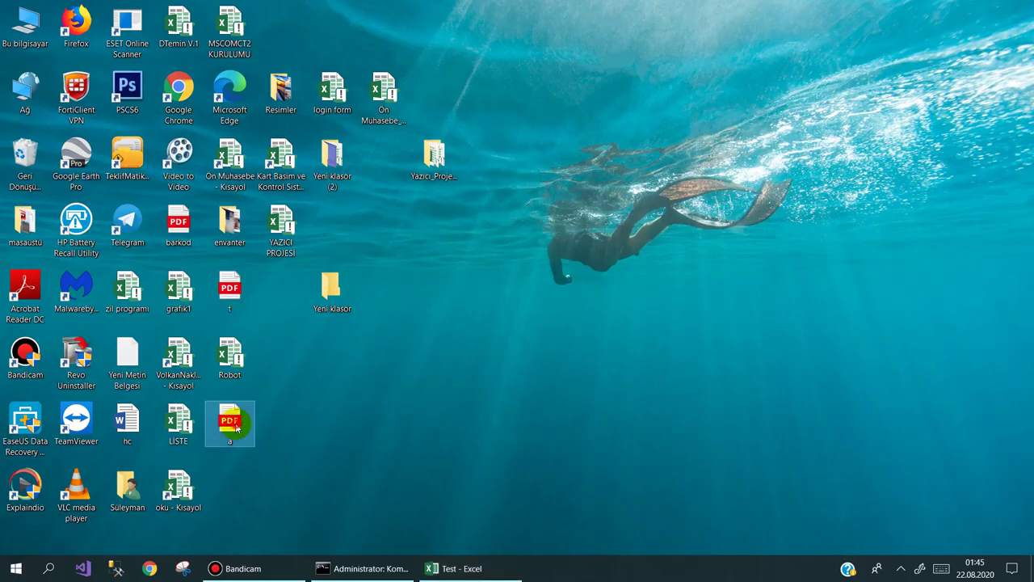
# - Open a.pdf in Edge, enlarge the page for reading, then close it
pyautogui.doubleClick(230, 424)
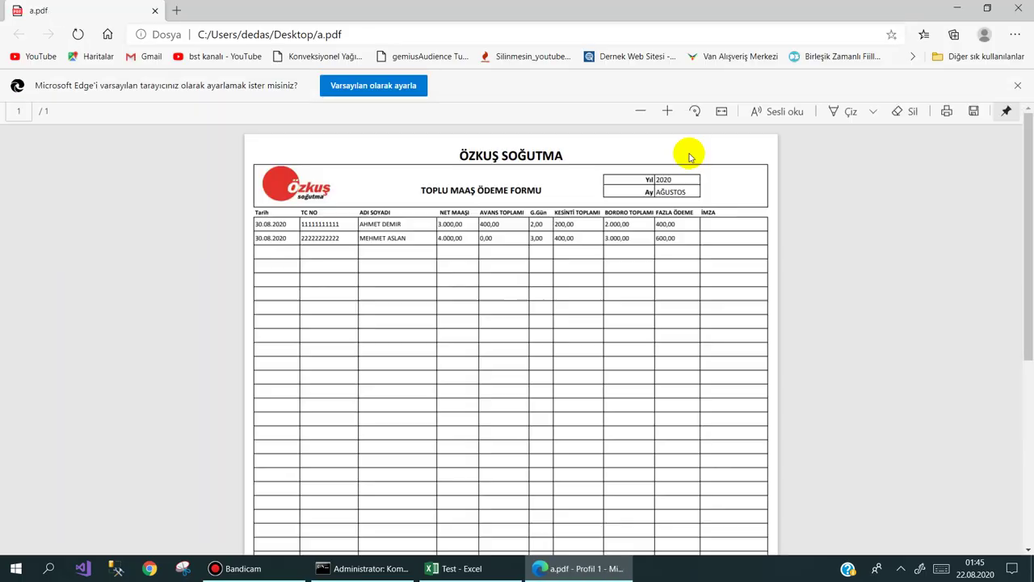
pyautogui.click(667, 116)
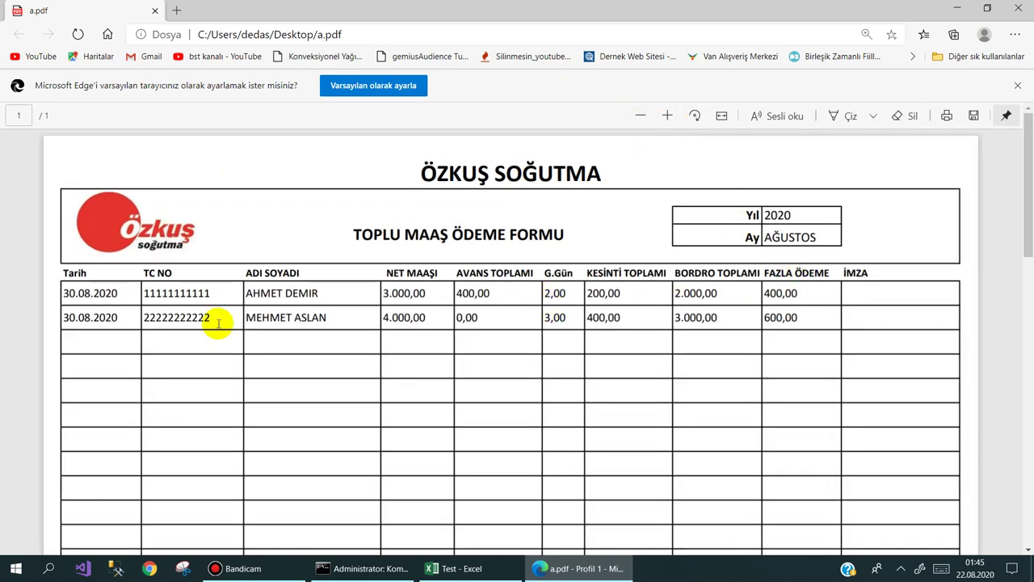
pyautogui.click(1018, 8)
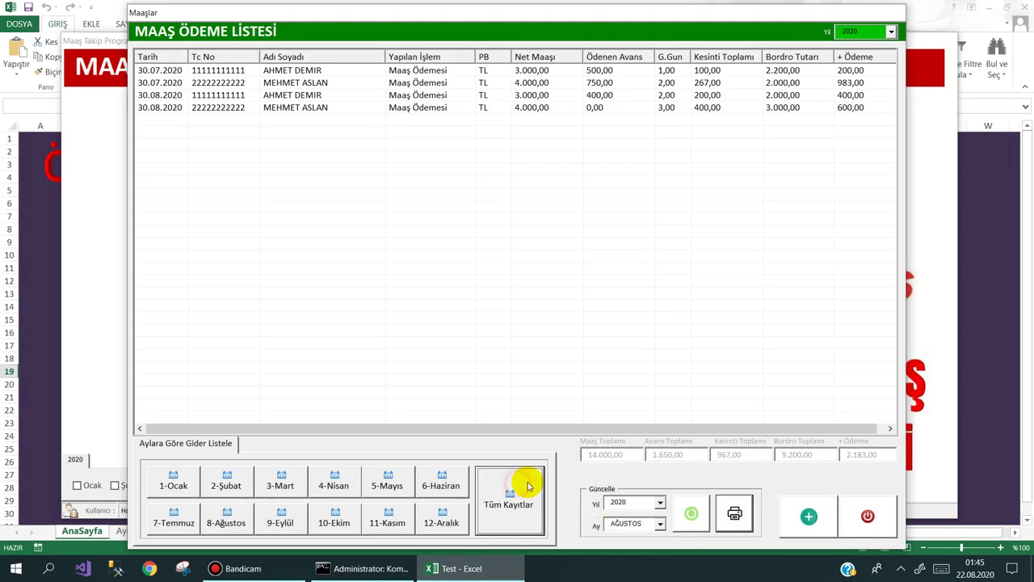
# - Filter the salary list by August, July, September, then all records, and close the form
pyautogui.click(235, 519)
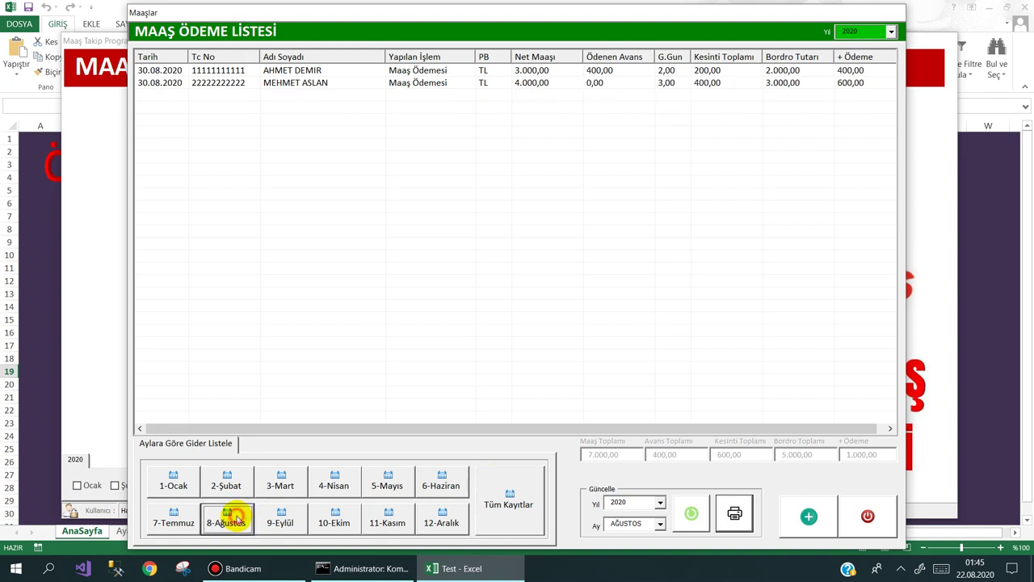
pyautogui.click(174, 520)
pyautogui.click(279, 521)
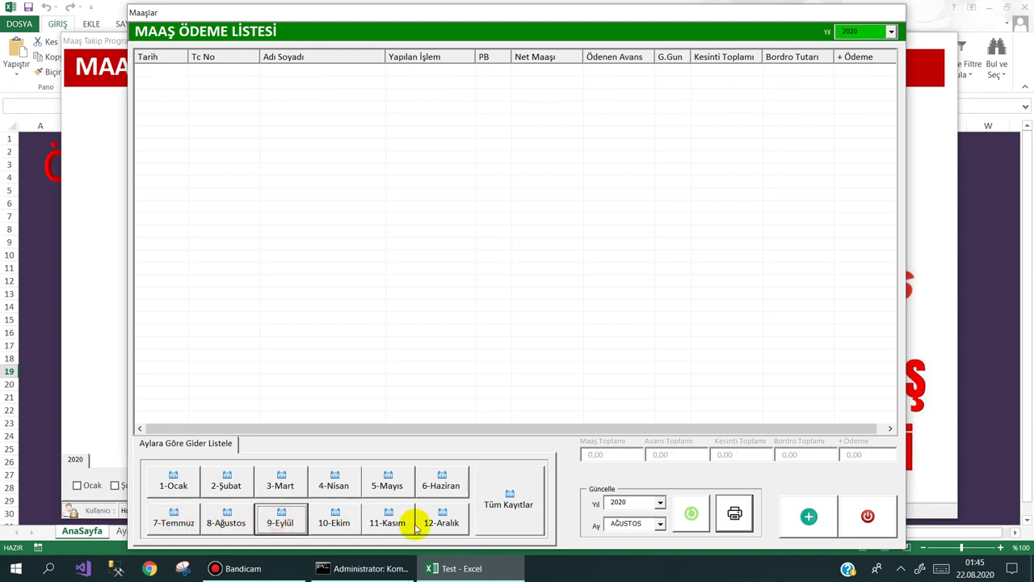
pyautogui.click(509, 496)
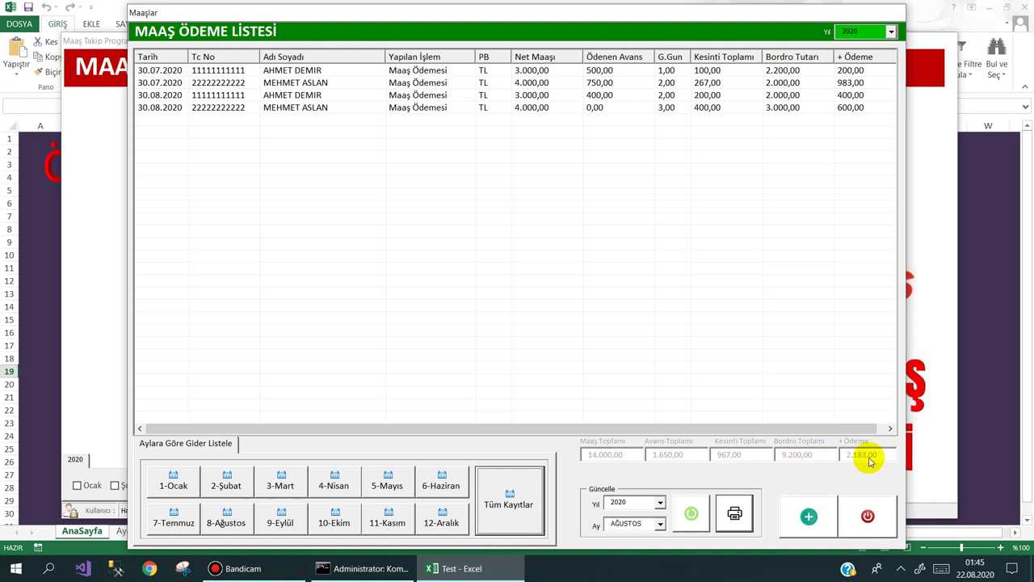
pyautogui.click(867, 515)
pyautogui.click(719, 77)
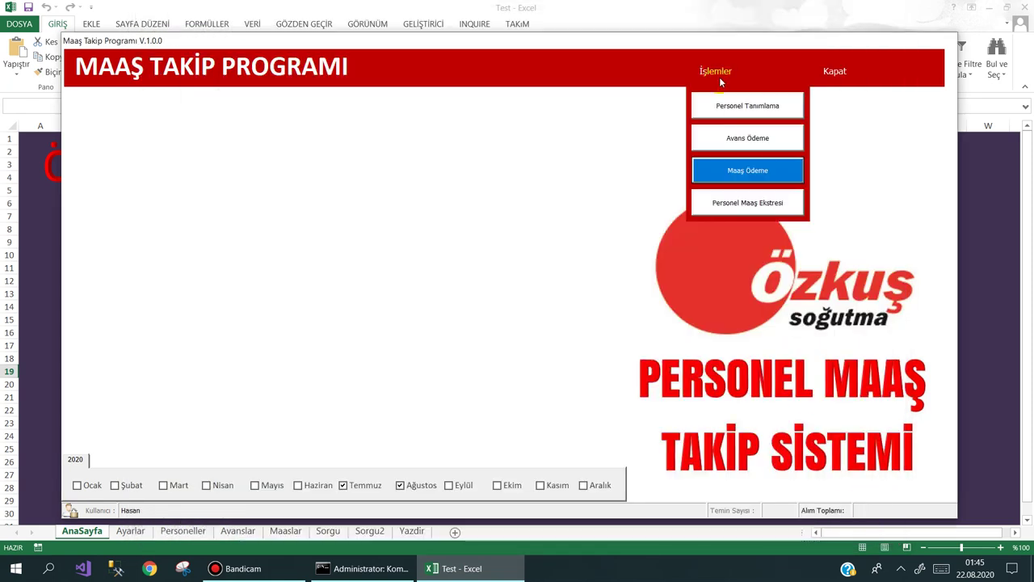
pyautogui.click(711, 203)
pyautogui.write('ah')
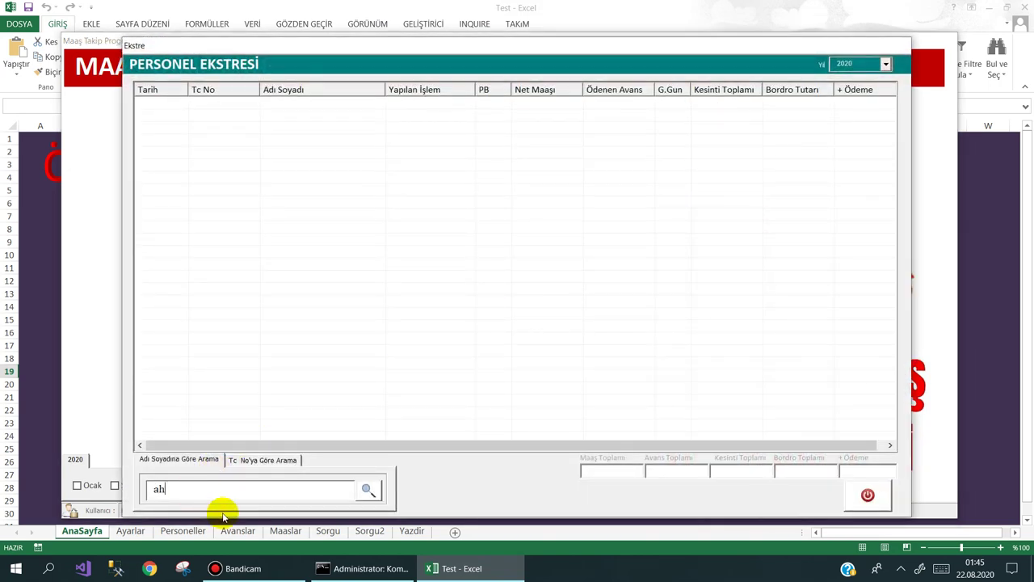
pyautogui.click(368, 490)
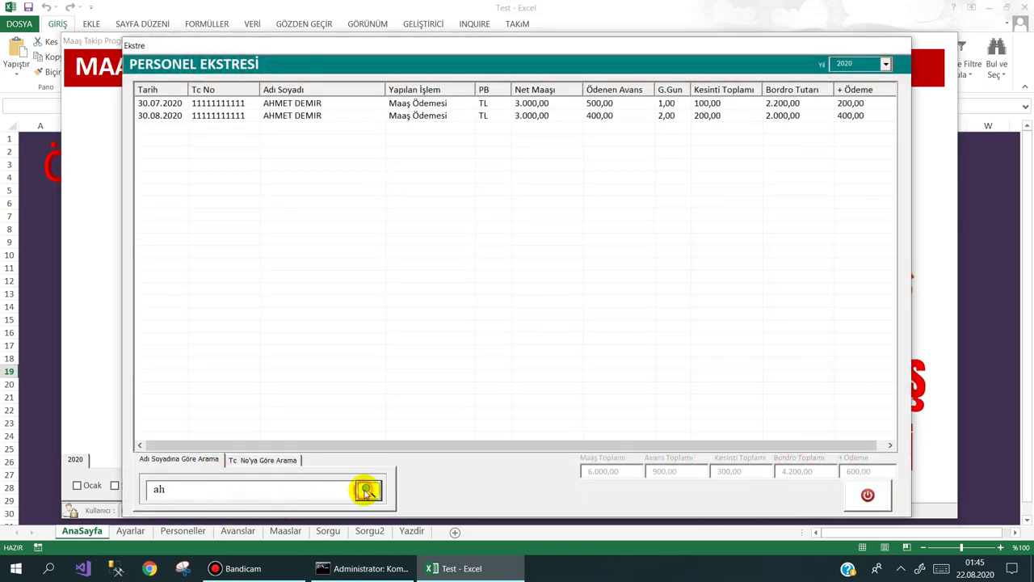
pyautogui.click(171, 105)
pyautogui.click(677, 115)
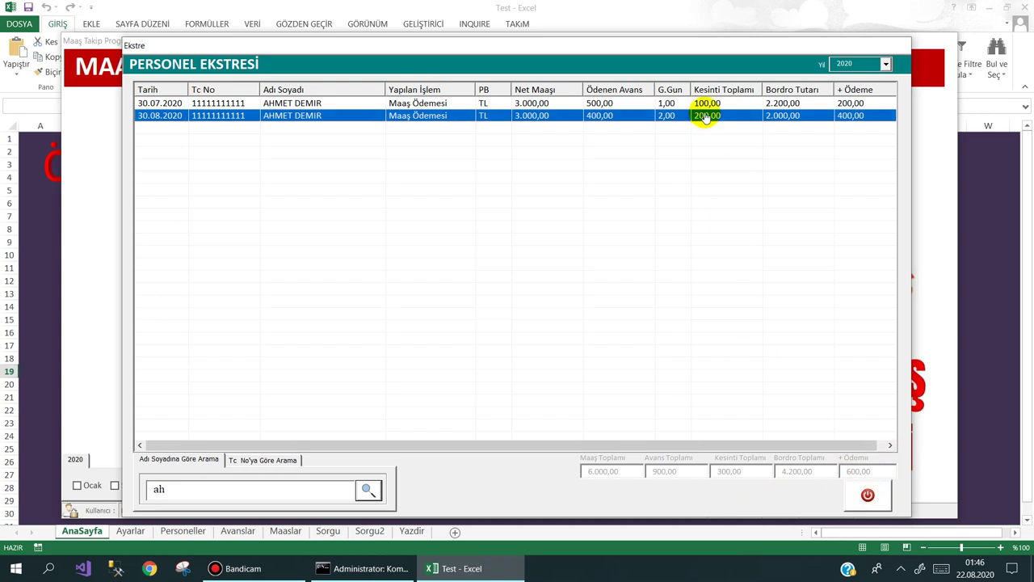
pyautogui.doubleClick(170, 490)
pyautogui.write('me')
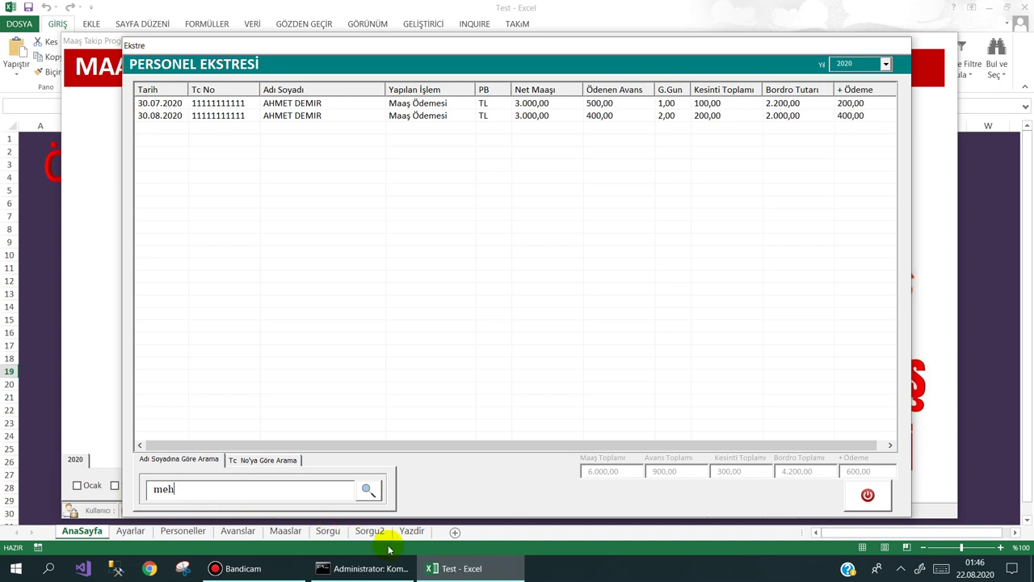
pyautogui.click(368, 490)
pyautogui.click(310, 104)
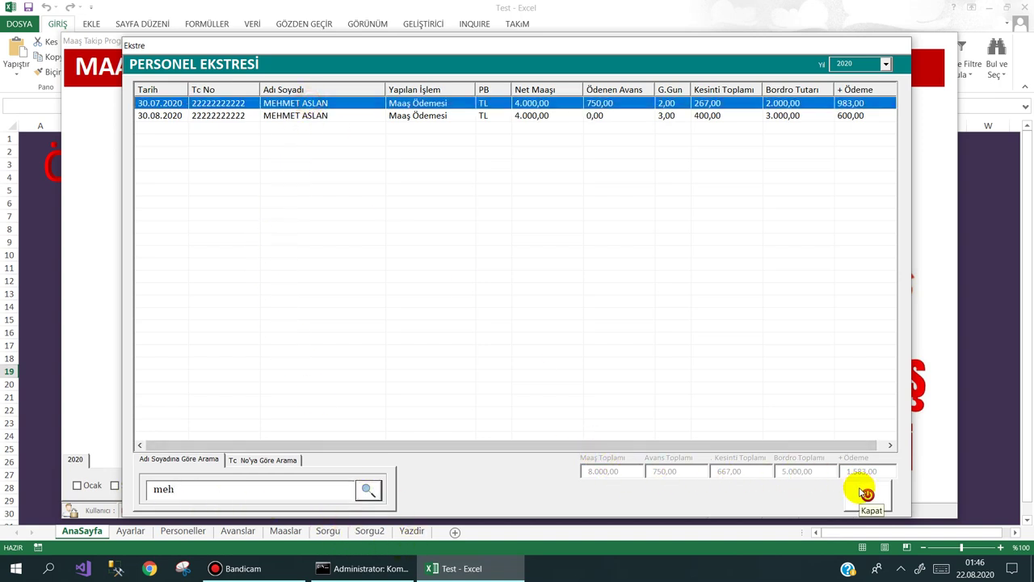
pyautogui.click(885, 64)
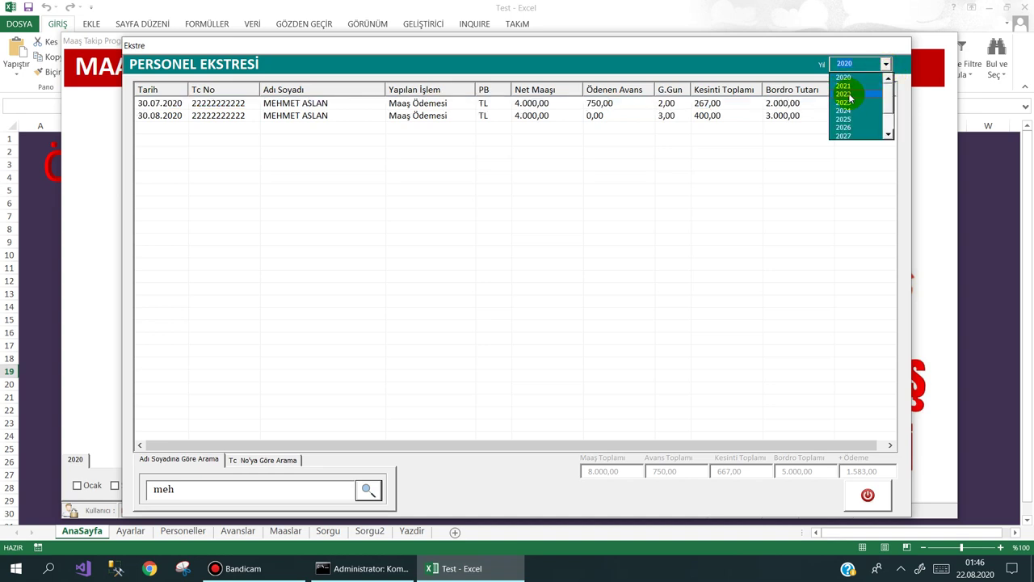
pyautogui.click(885, 64)
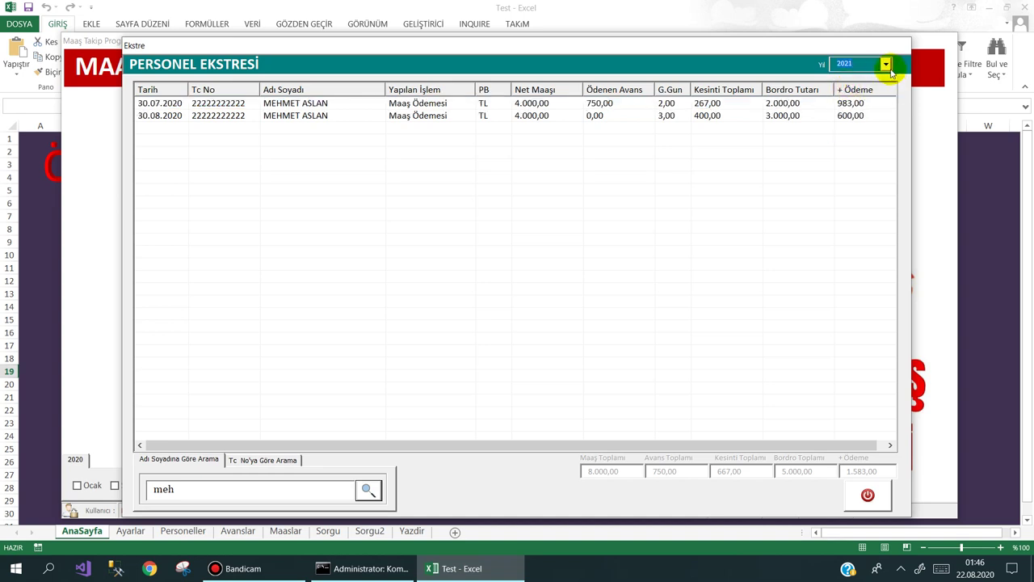
pyautogui.click(868, 494)
pyautogui.click(717, 71)
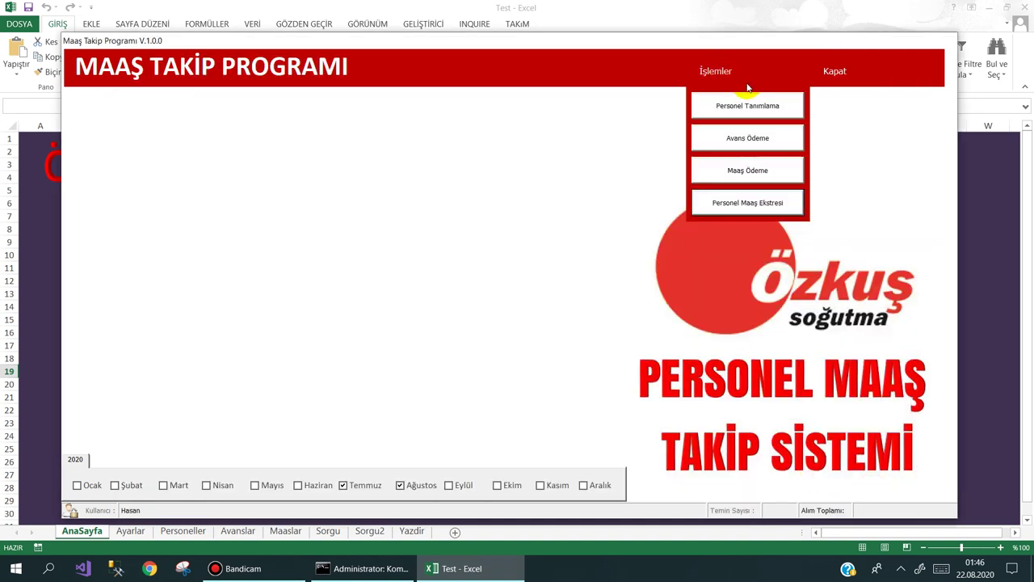
# - Save the program's changes via Kapat > Kaydet and acknowledge the confirmation
pyautogui.moveTo(834, 71)
pyautogui.click(851, 143)
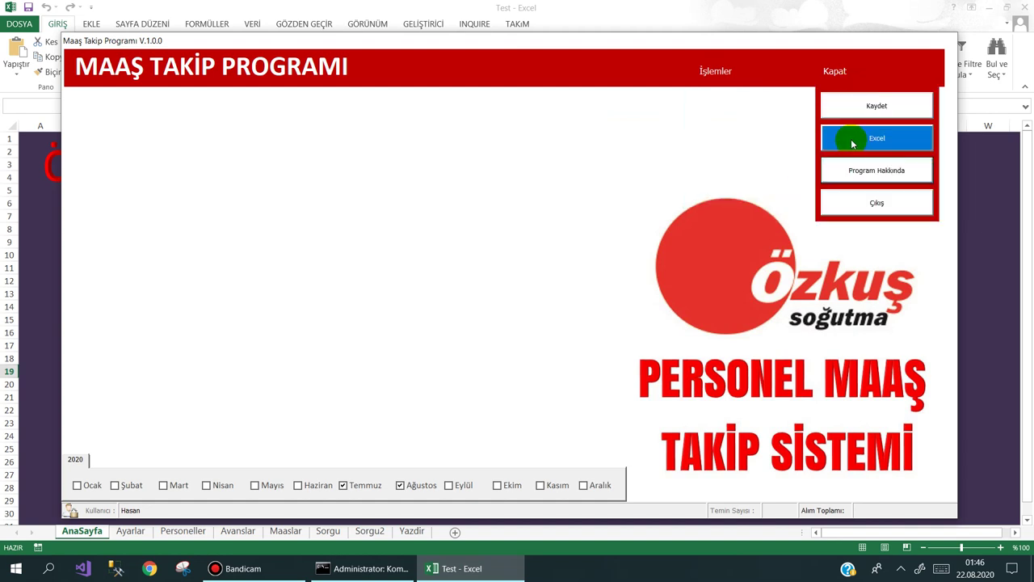
pyautogui.click(849, 114)
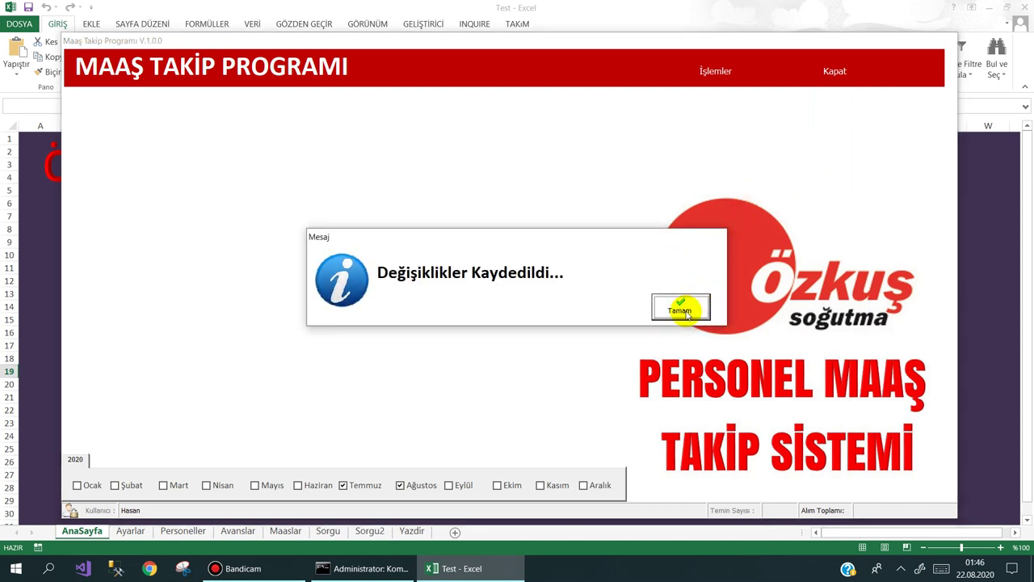
pyautogui.click(683, 310)
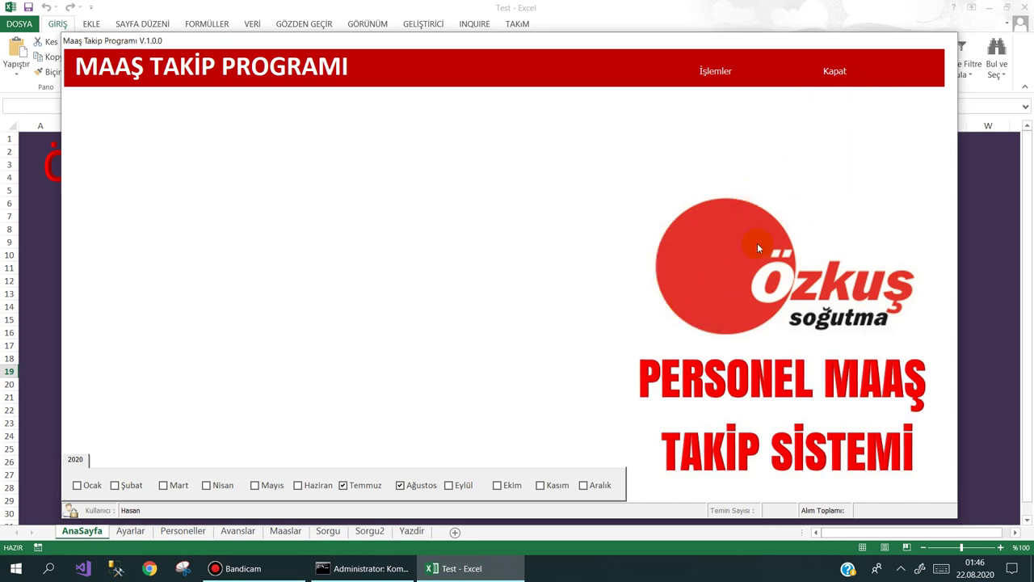
# - Choose Kapat > Çıkış to exit the salary tracking program
pyautogui.click(840, 71)
pyautogui.click(877, 203)
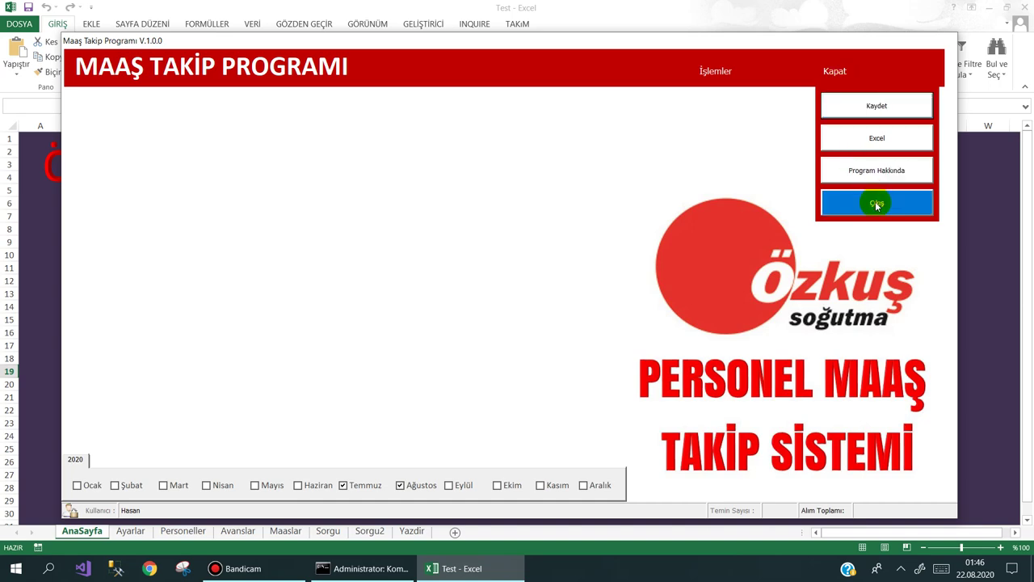
pyautogui.click(877, 204)
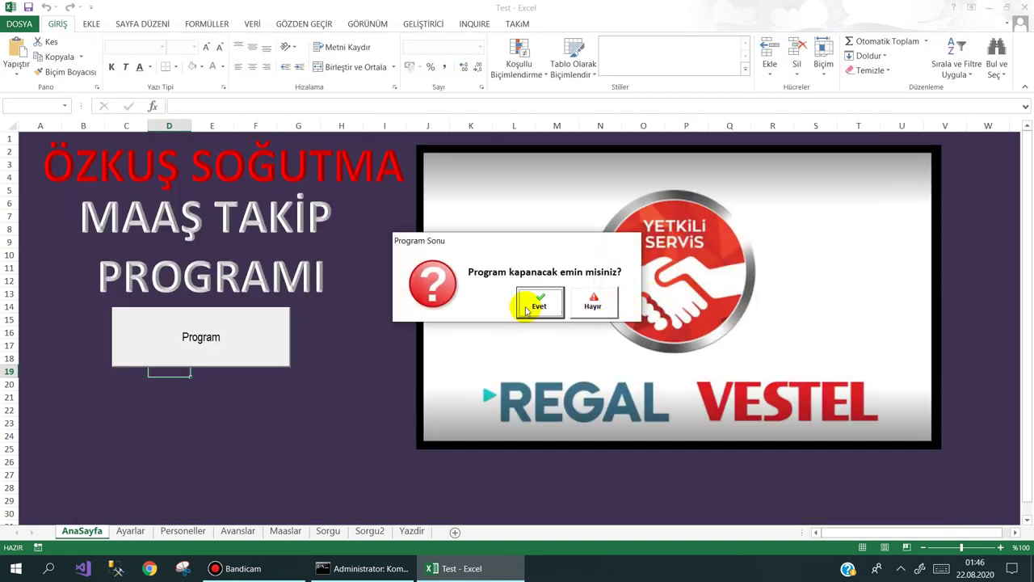
pyautogui.click(242, 568)
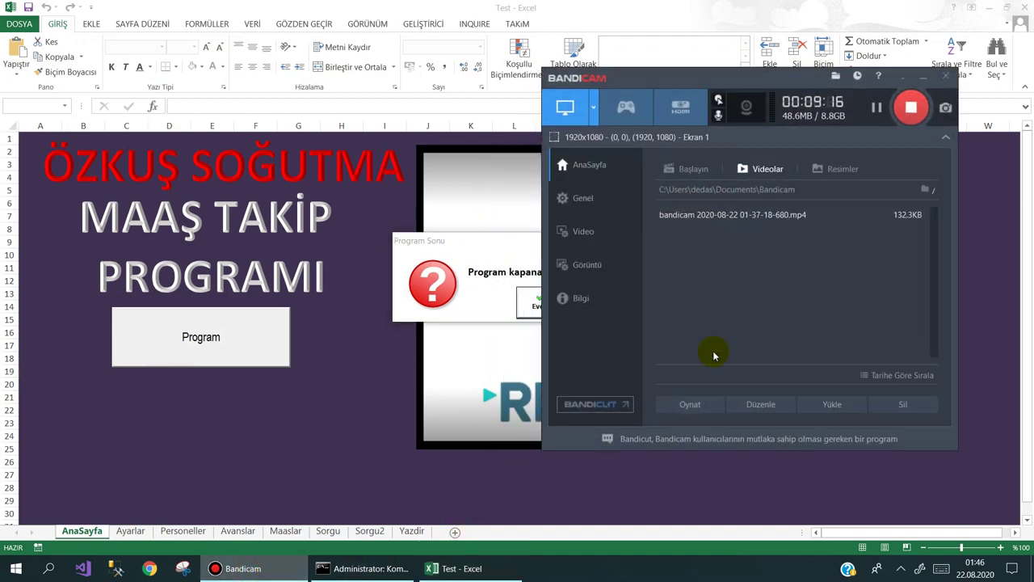